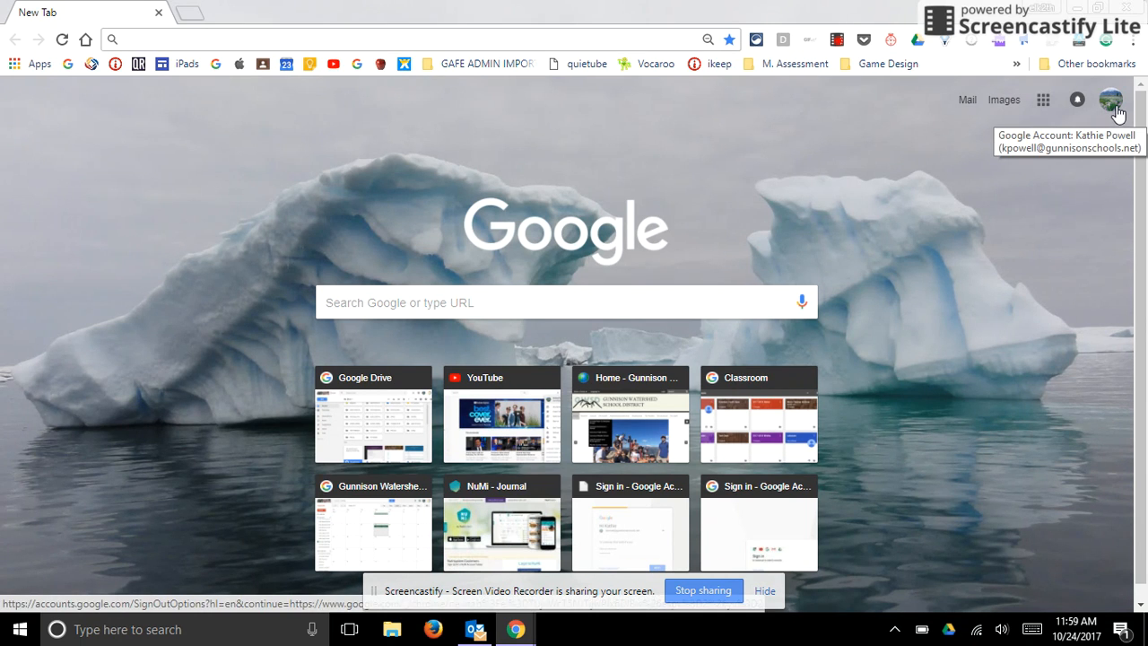
- Switch to Google Calendar and display only the personal calendar in the month view
click(1044, 100)
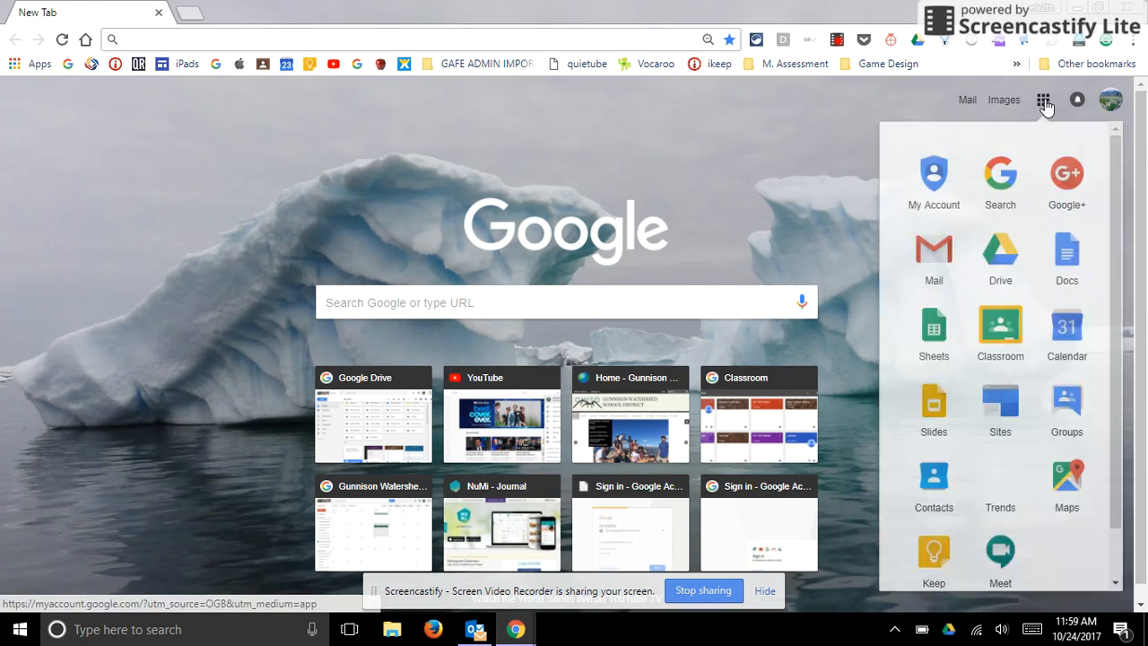
click(1067, 329)
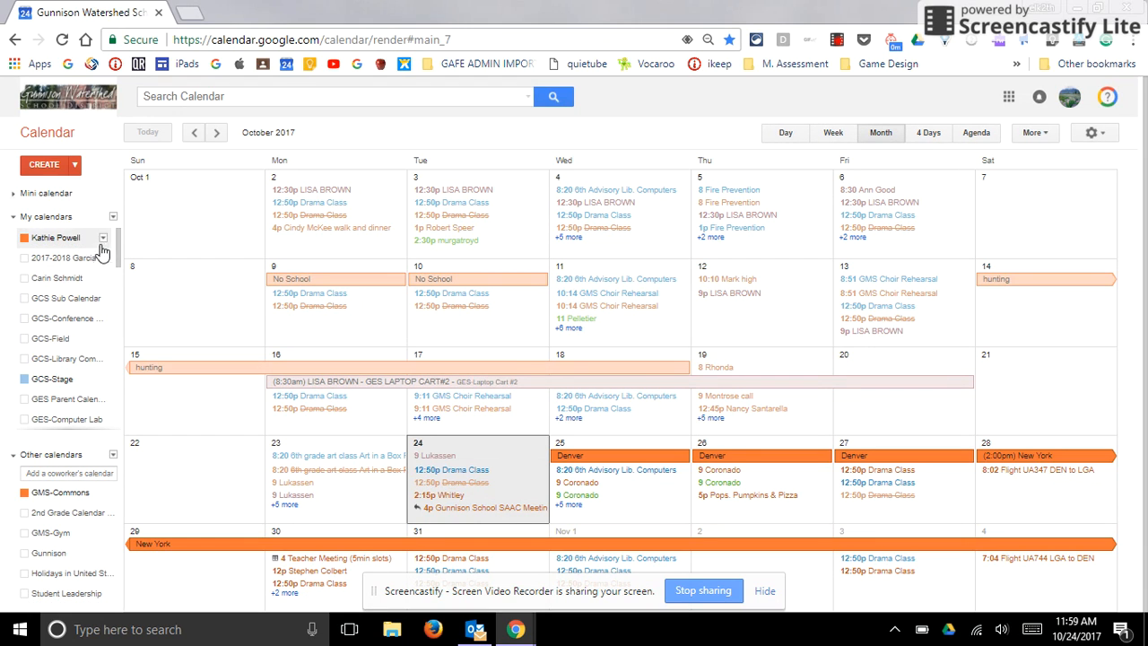
click(101, 240)
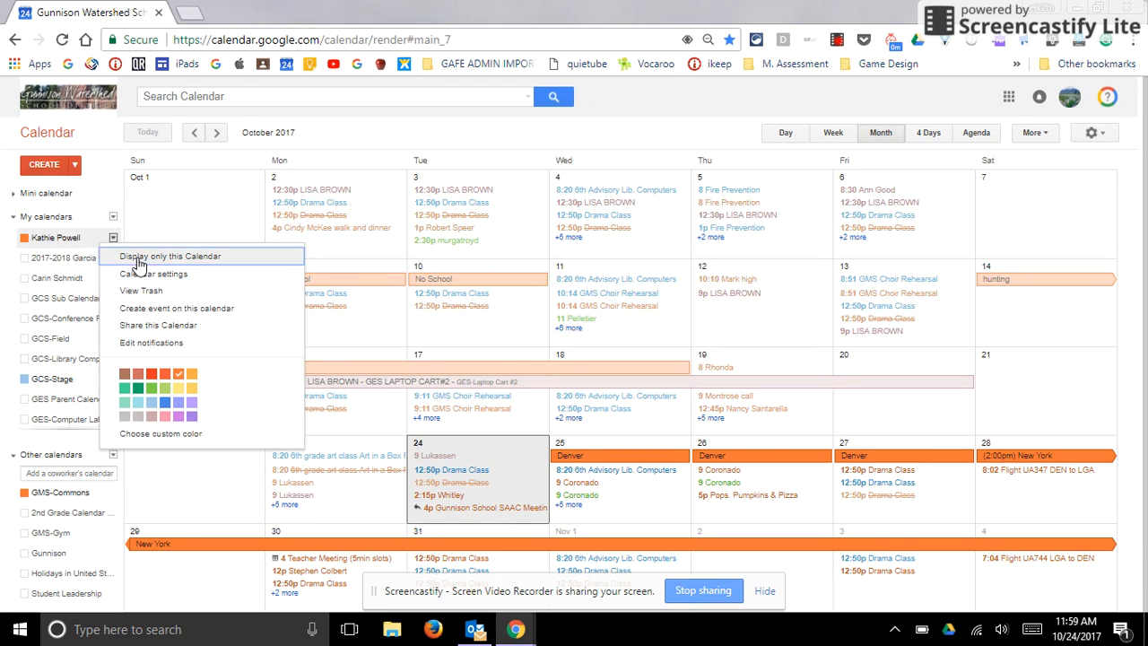
click(135, 254)
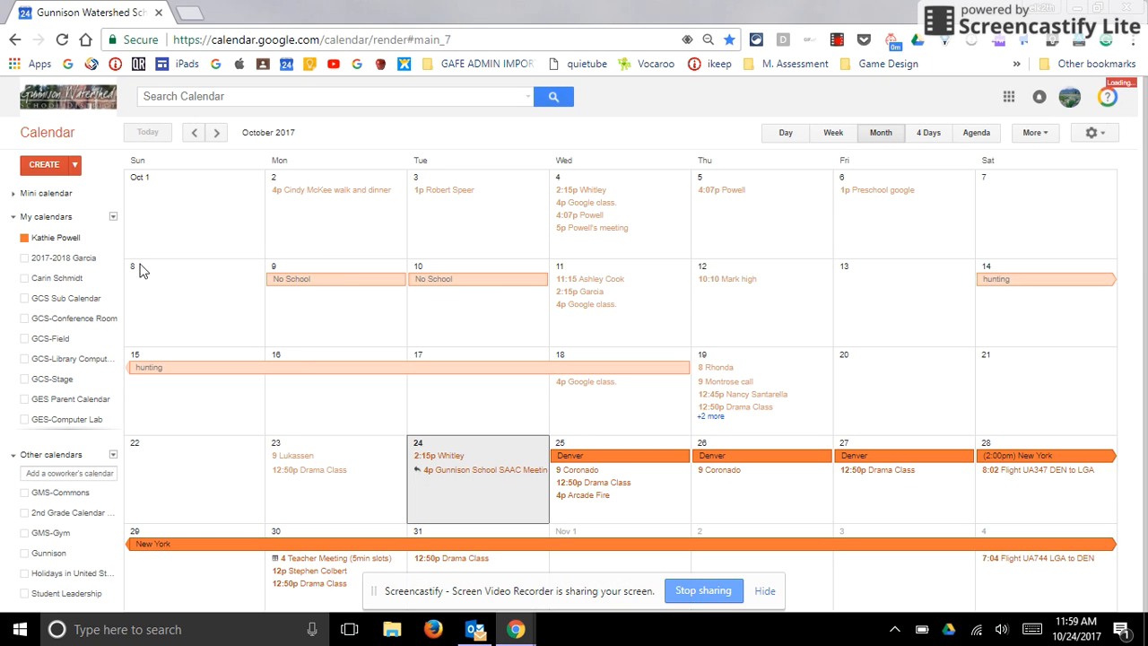
click(103, 262)
click(94, 259)
- Create a new event titled with the organizer's surname and set its date to 12/25/2017
click(42, 168)
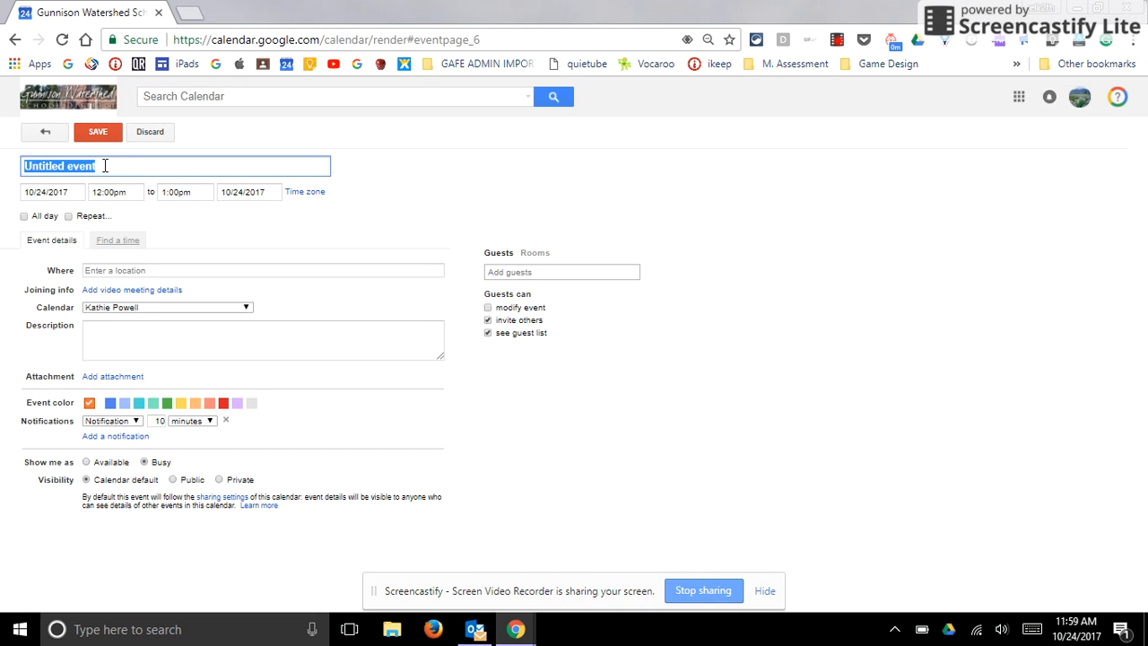
text(Powell)
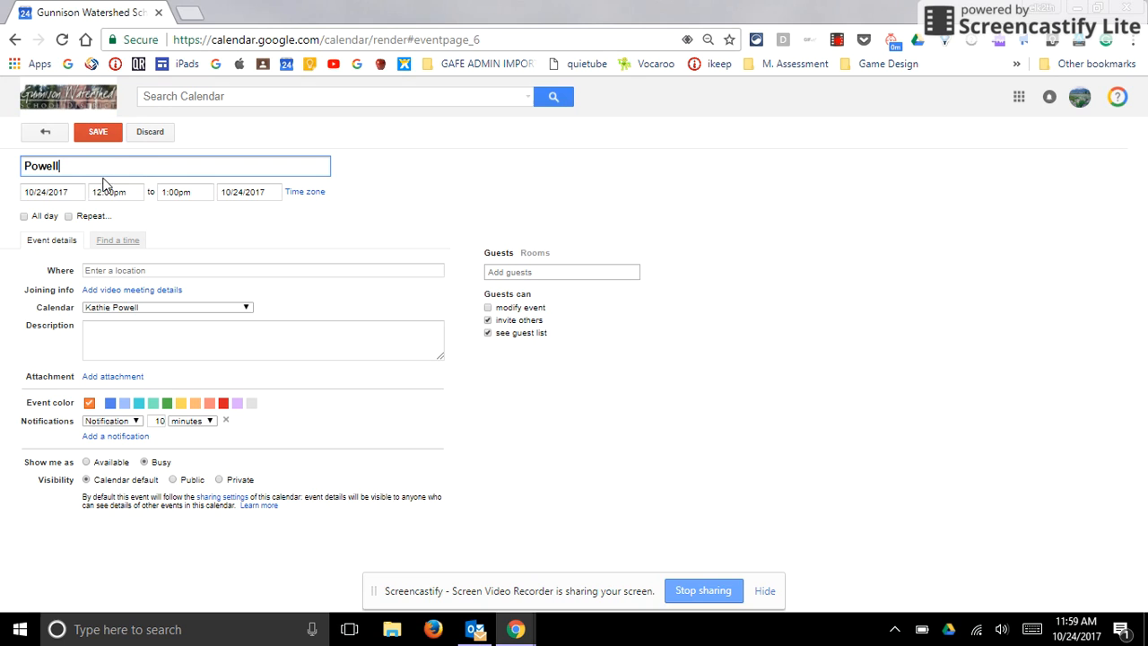
click(71, 191)
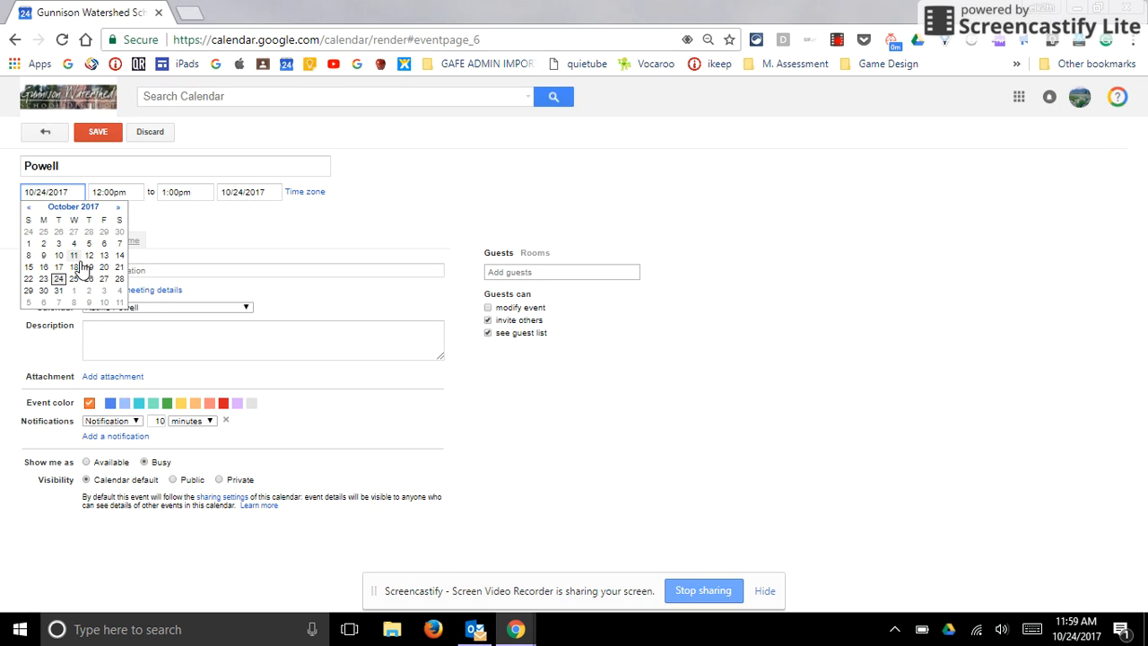
click(118, 208)
click(119, 208)
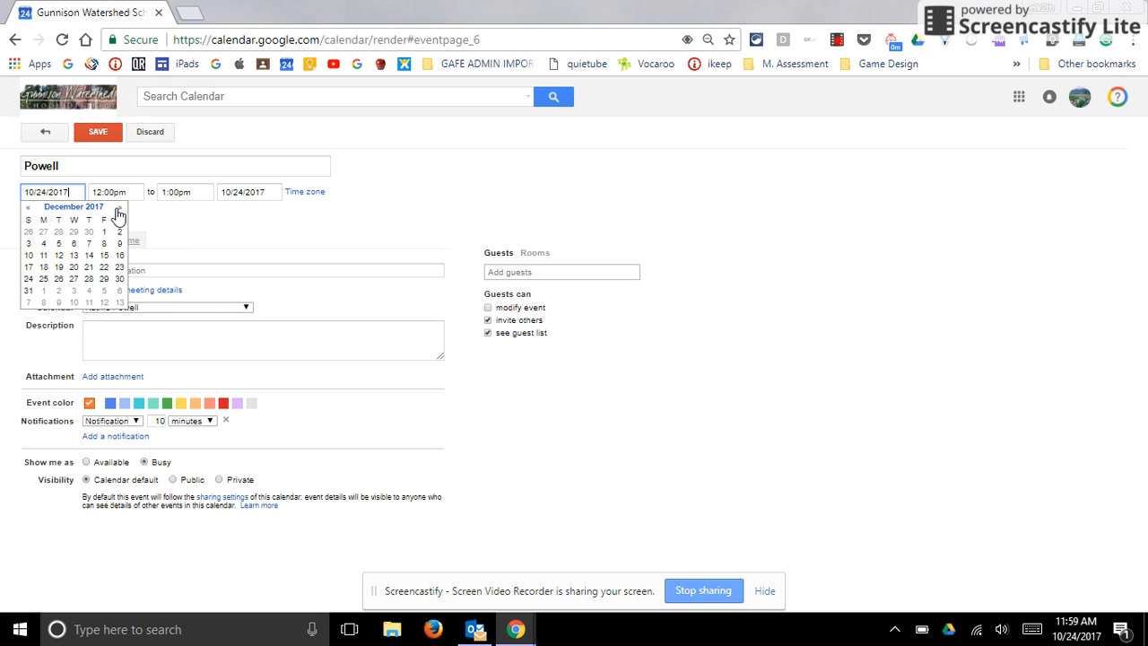
click(44, 279)
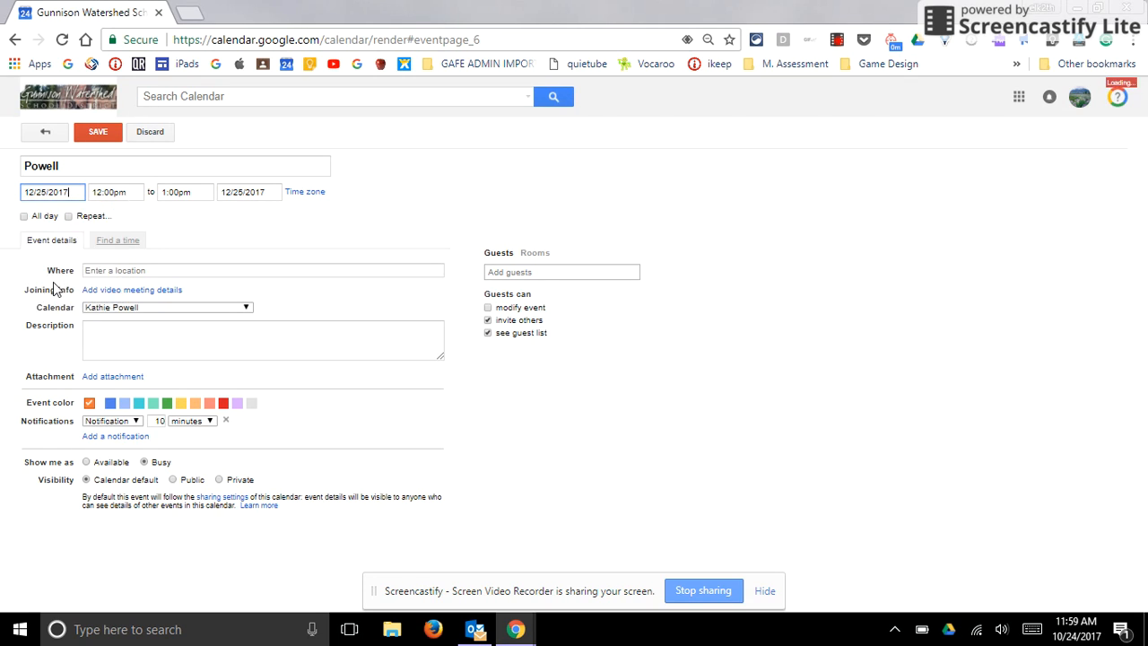
- Set the event's start time to 1:05am
click(109, 193)
drag(110, 193, 92, 192)
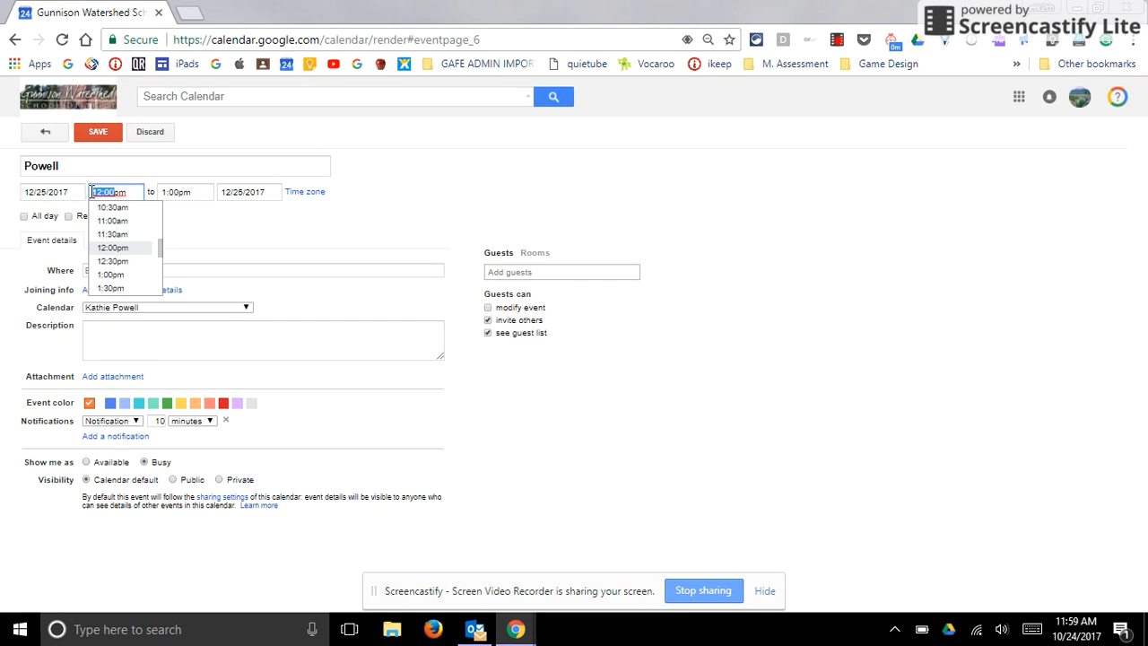
text(1)
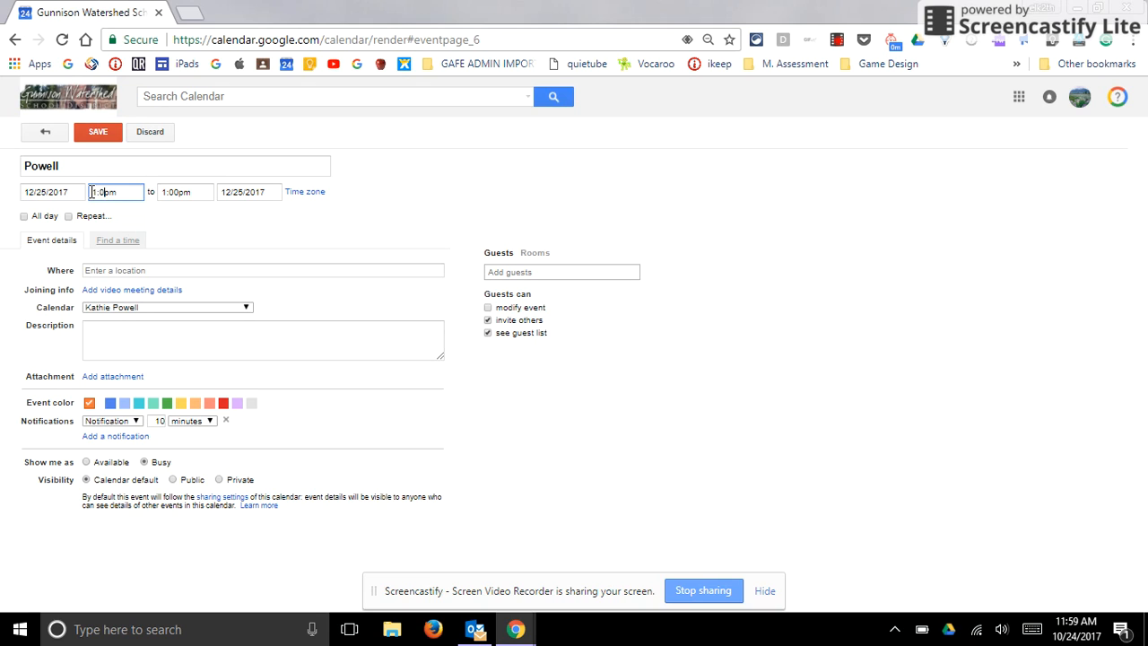
click(114, 191)
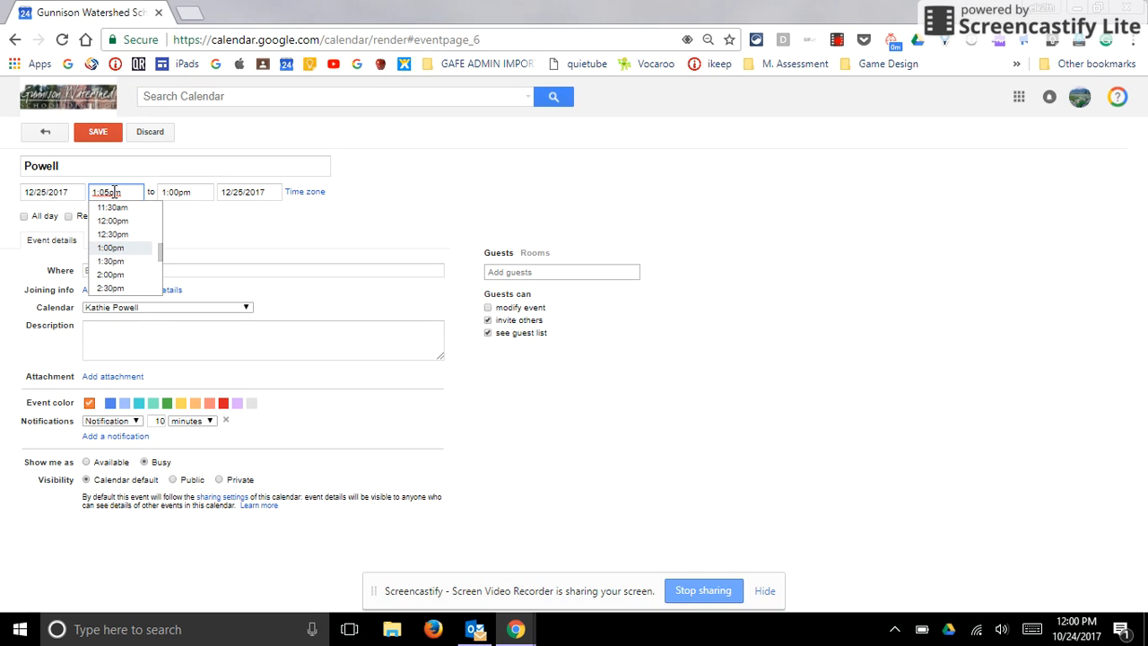
click(114, 191)
key(BackSpace)
text(a)
- Set the event's end time to 5:50am
click(185, 191)
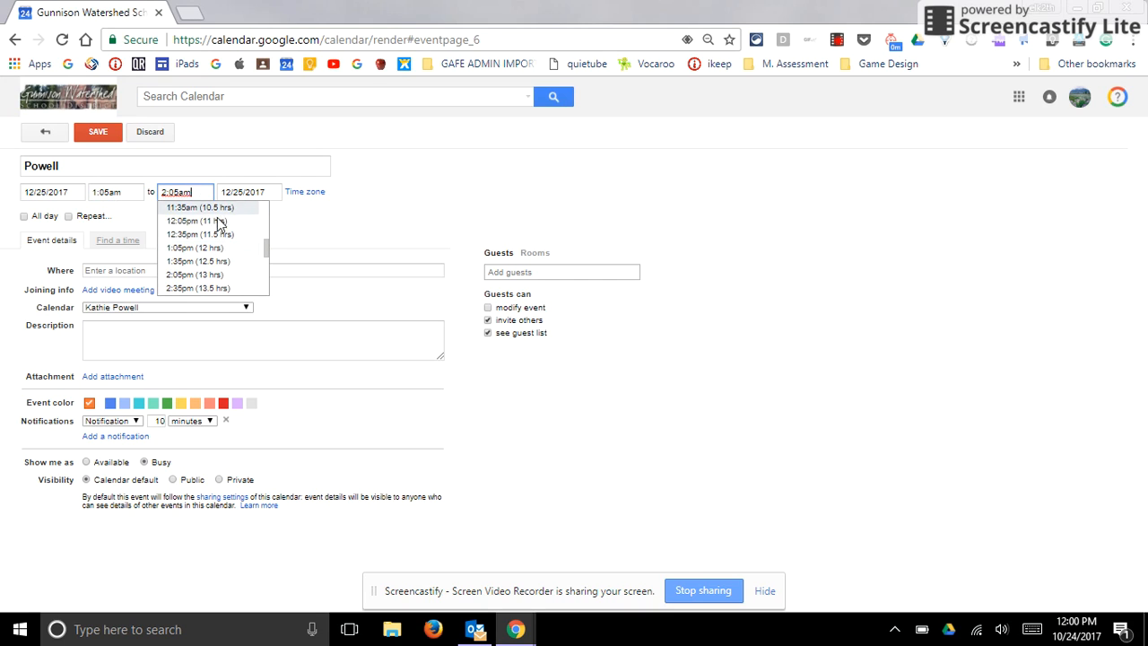
drag(179, 192, 157, 200)
text(5)
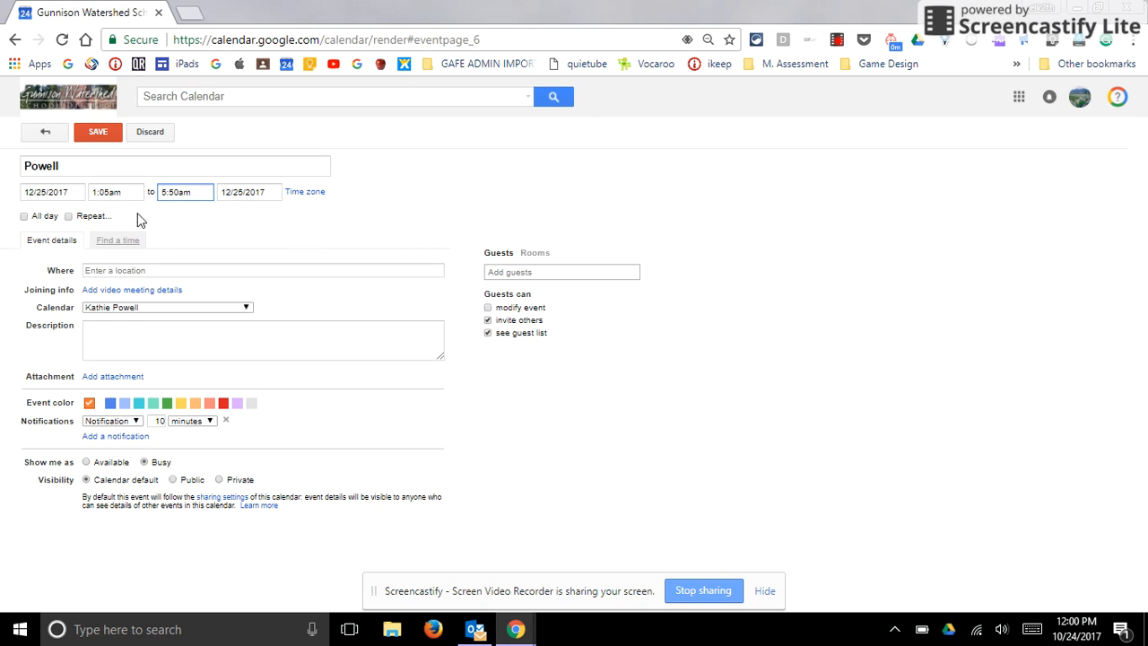
click(216, 218)
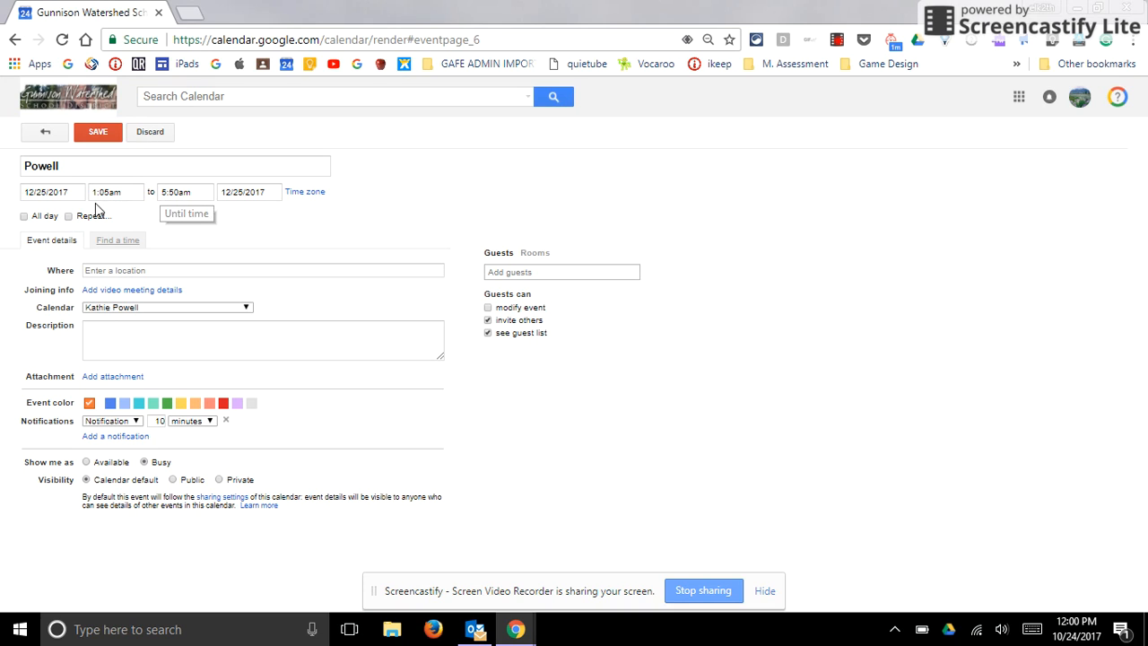
- Make the event repeat daily, every 1 day, ending on 12/26/2017
click(68, 217)
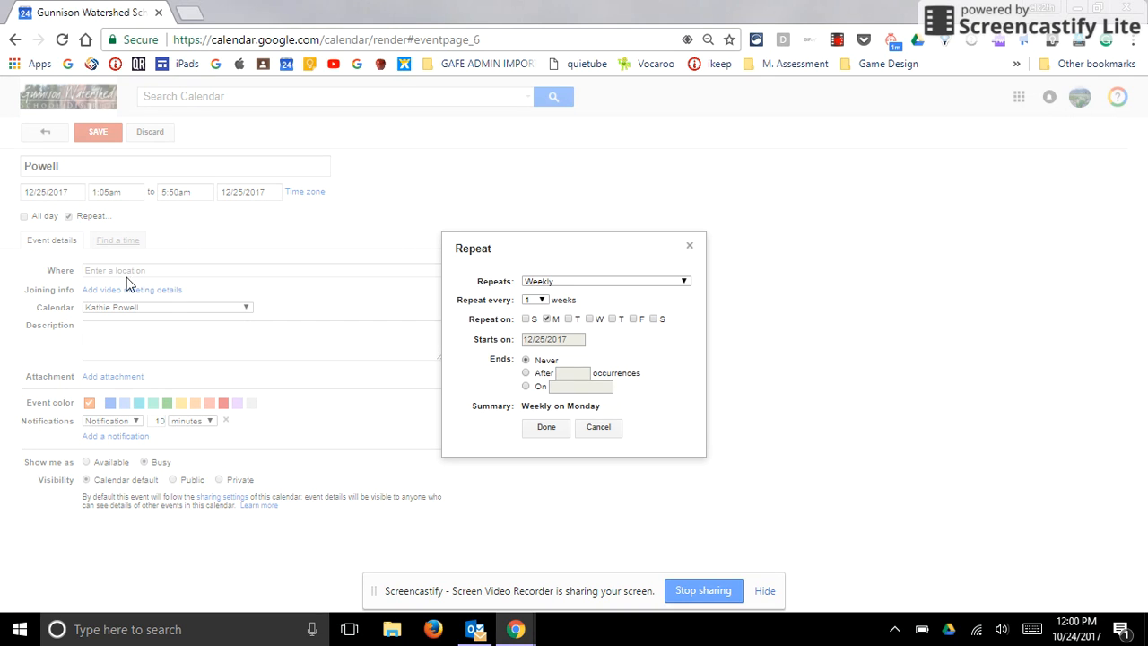
click(572, 281)
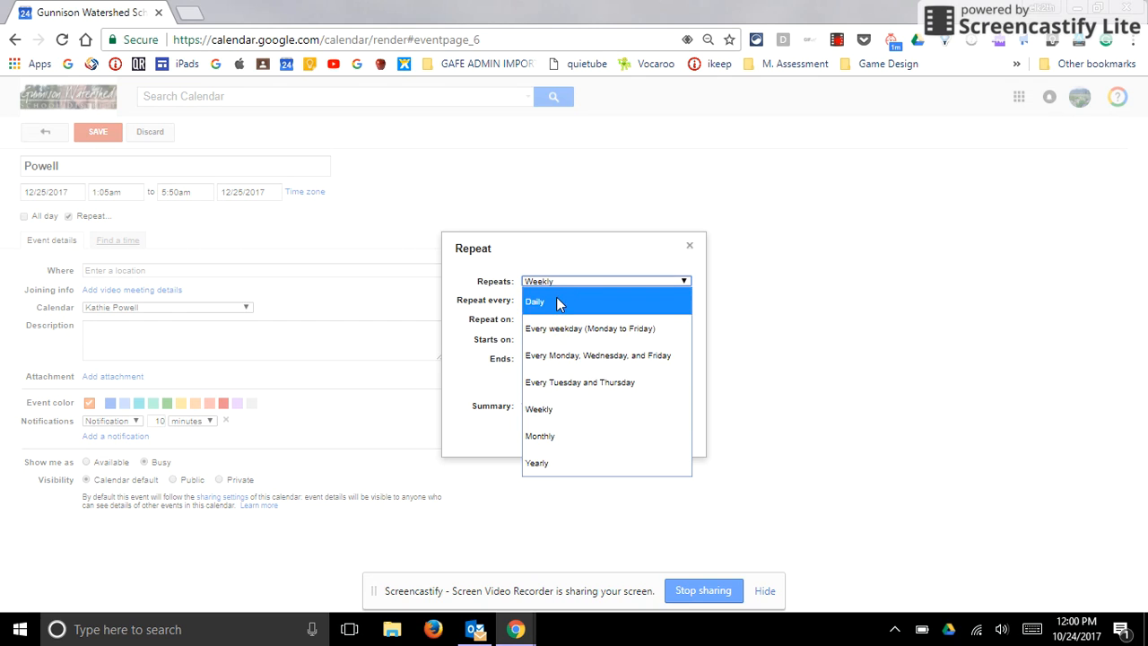
click(556, 297)
click(527, 366)
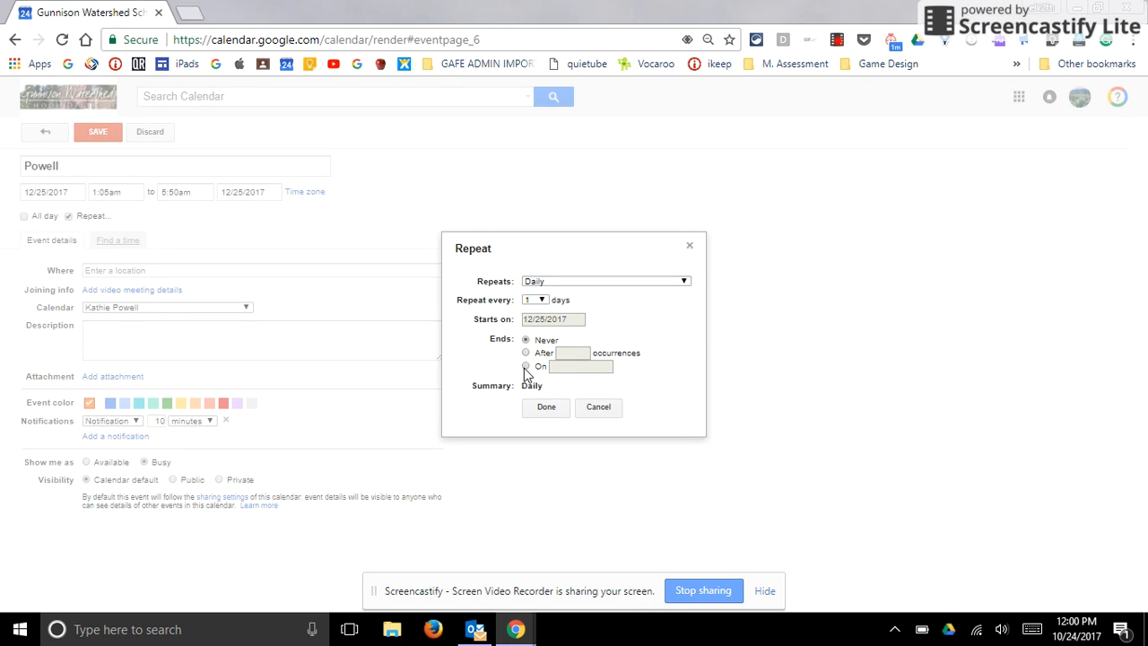
click(578, 367)
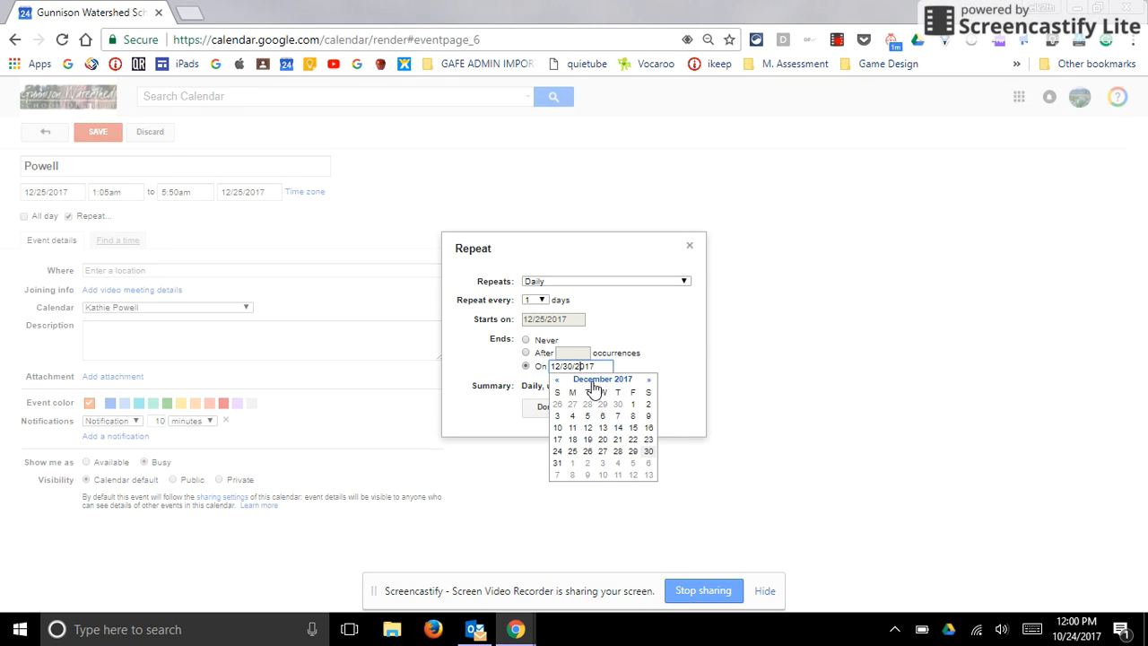
click(589, 455)
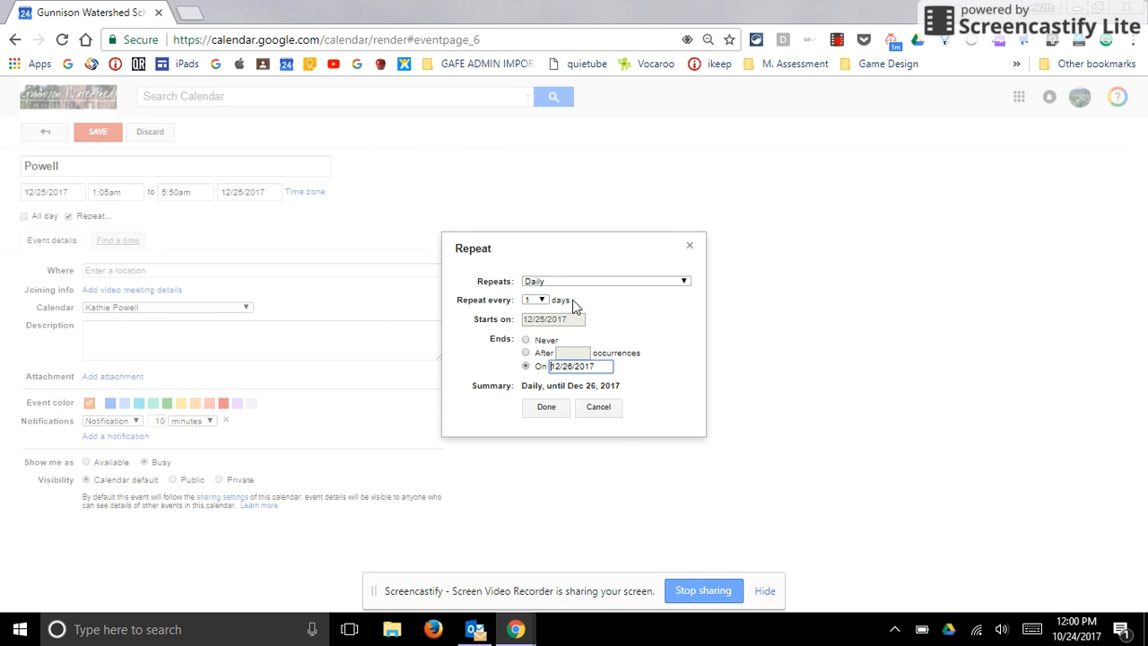
click(549, 411)
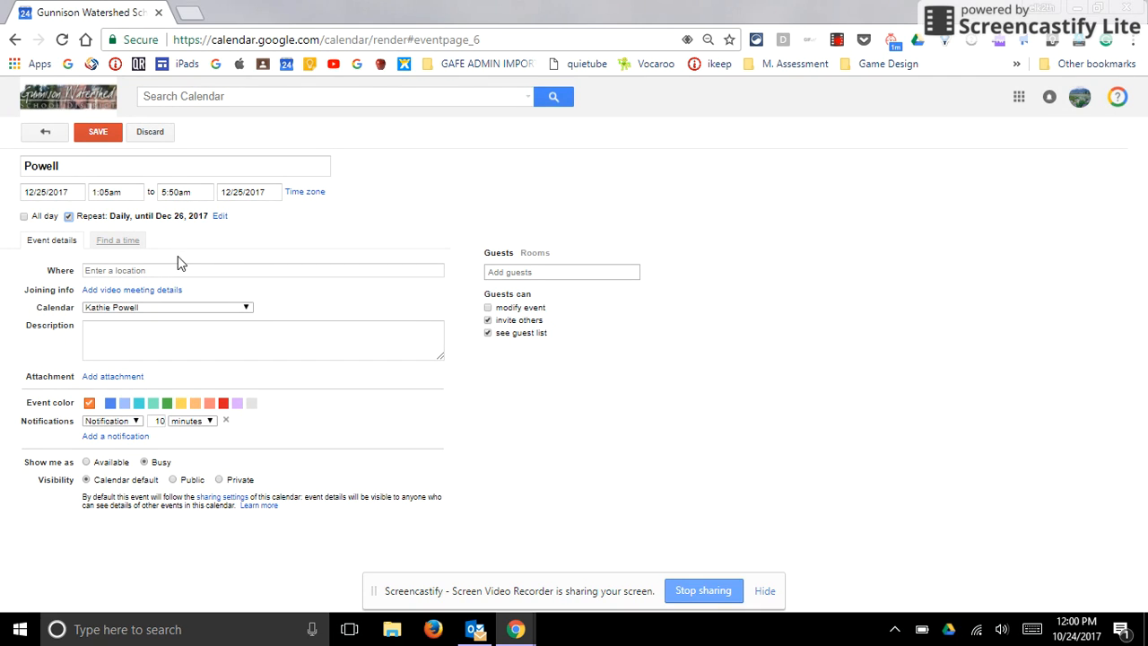
- Browse the rooms of the GCS, GES and GMS schools and add GCS-Conference Room to the event
click(537, 255)
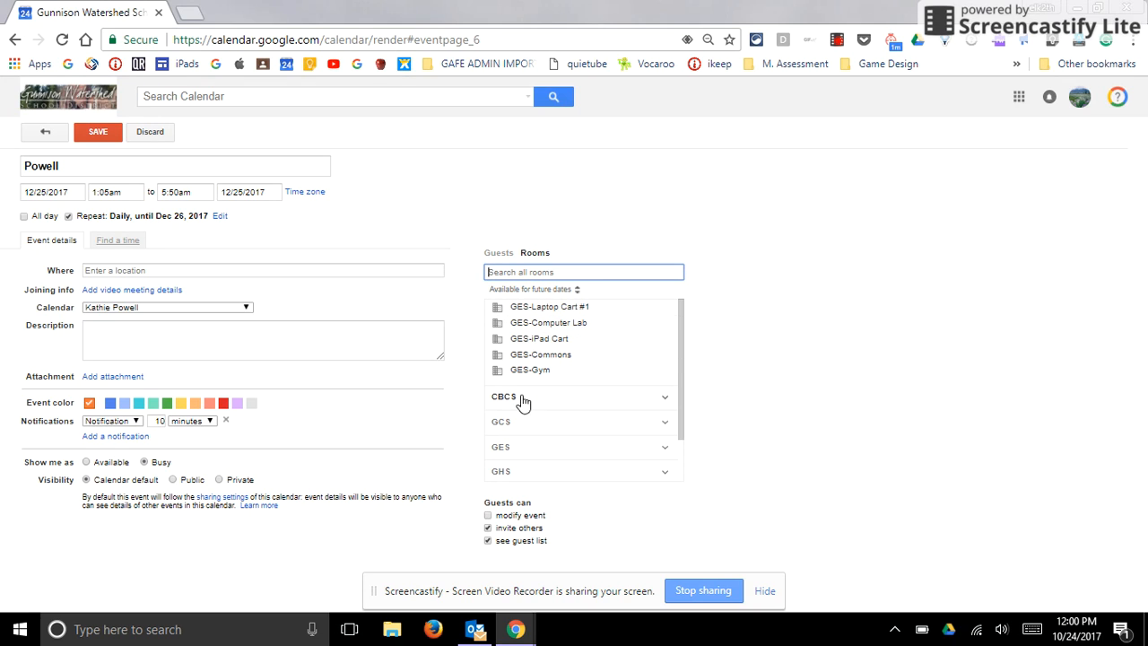
scroll(530, 403, down, 1)
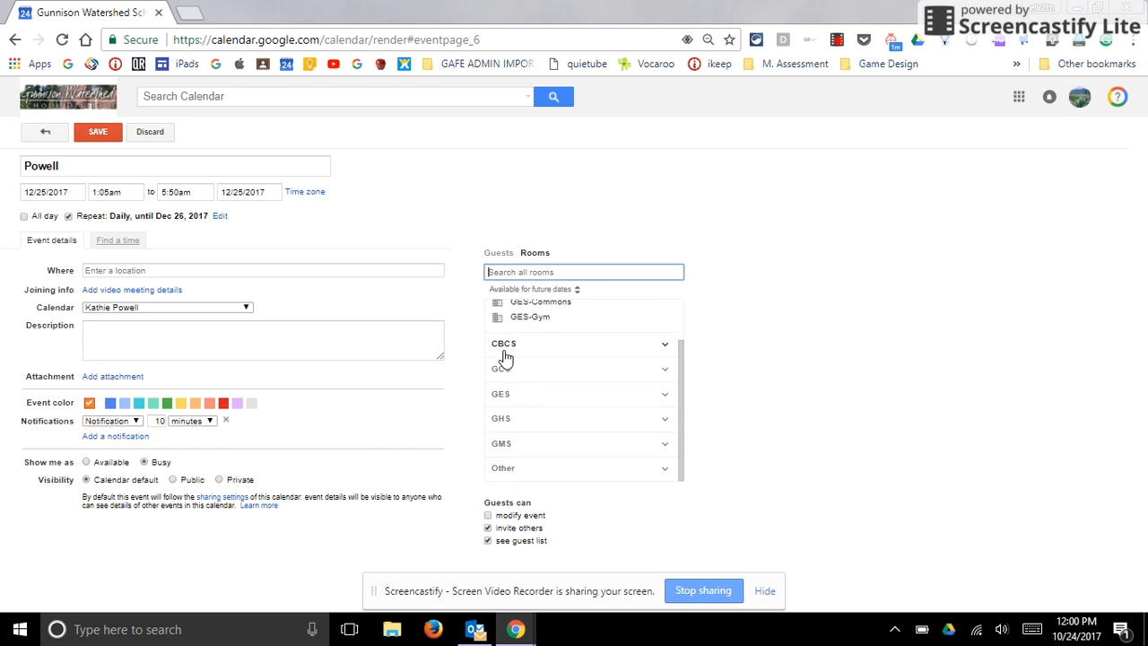
scroll(574, 328, up, 1)
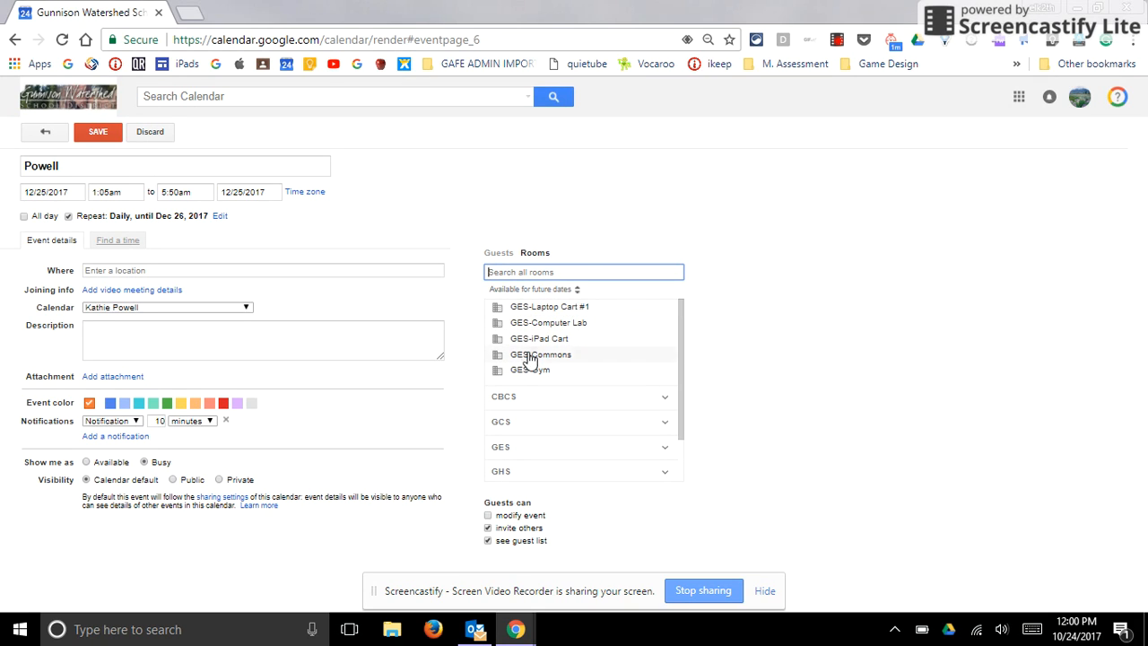
scroll(578, 383, down, 1)
scroll(575, 388, down, 1)
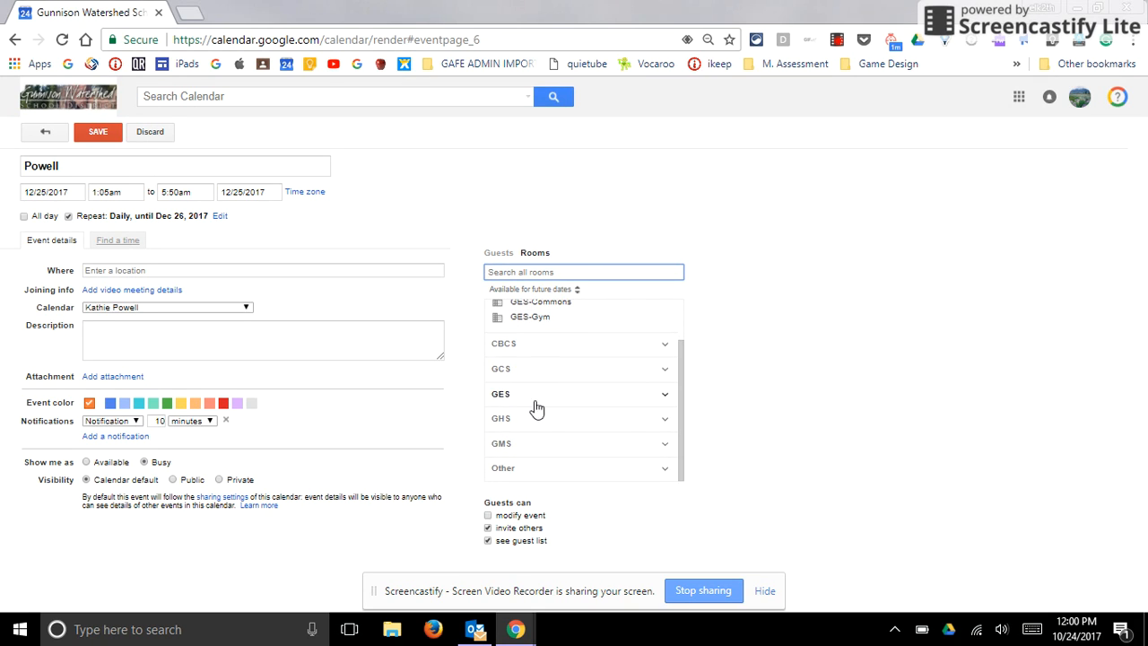
click(582, 375)
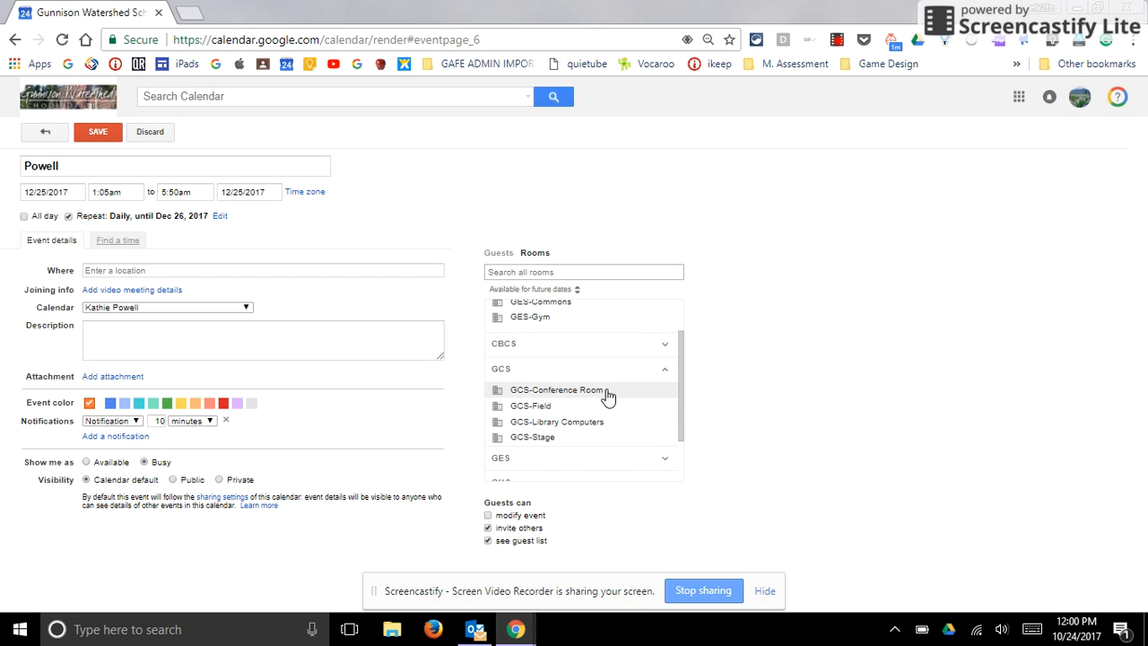
scroll(557, 412, down, 1)
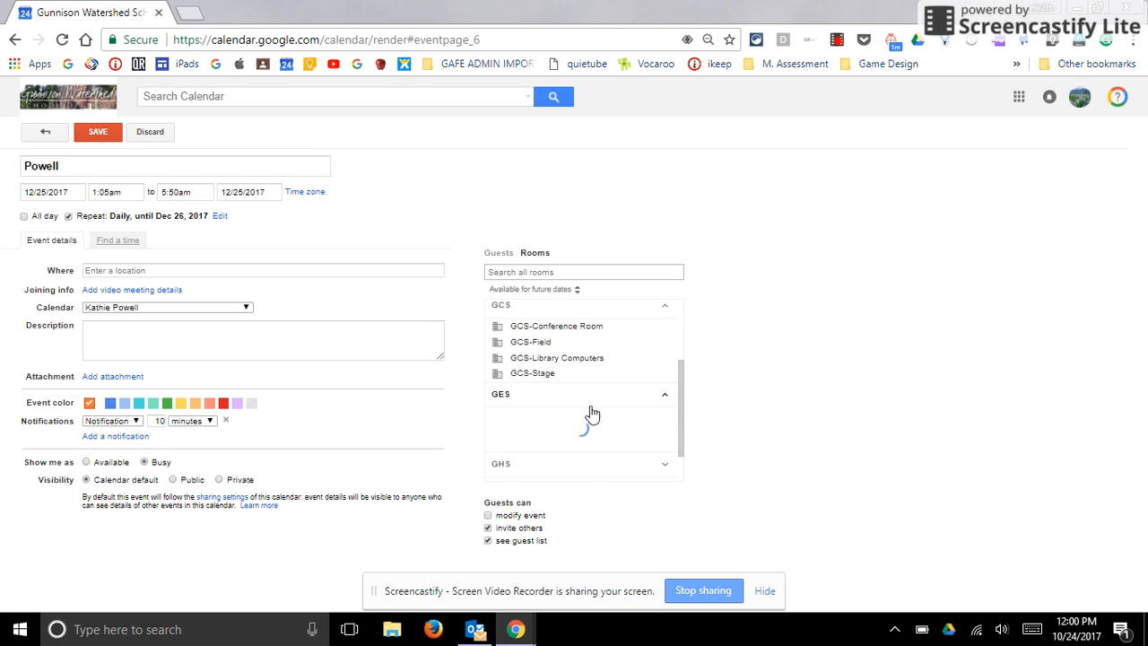
click(584, 403)
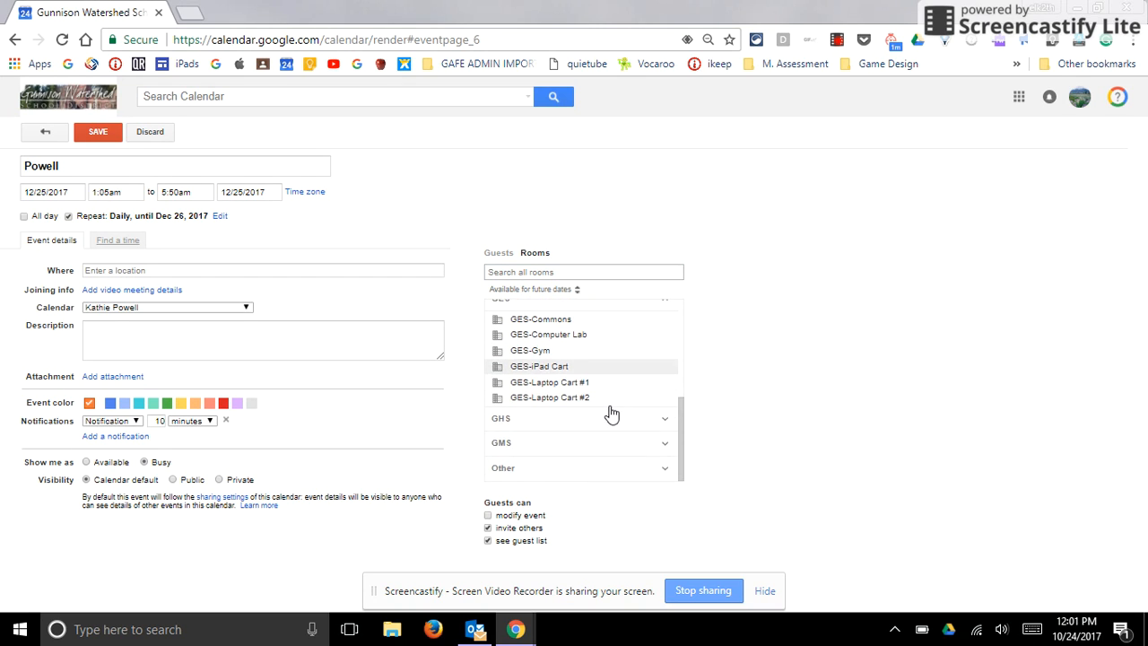
click(525, 443)
scroll(632, 418, down, 3)
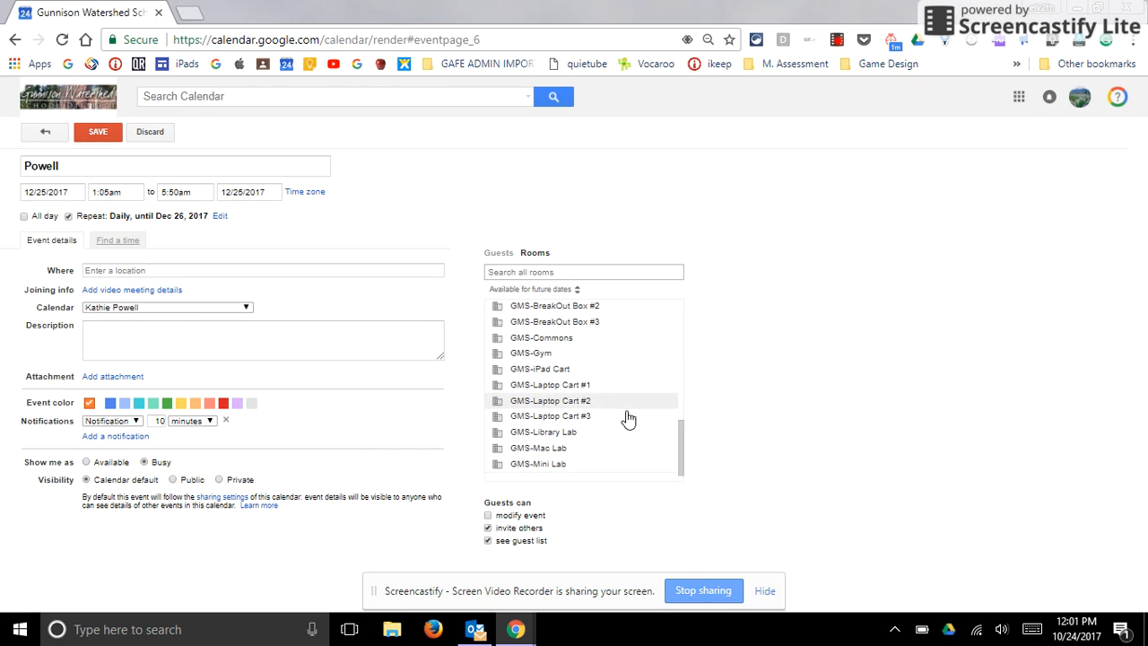
scroll(624, 417, up, 5)
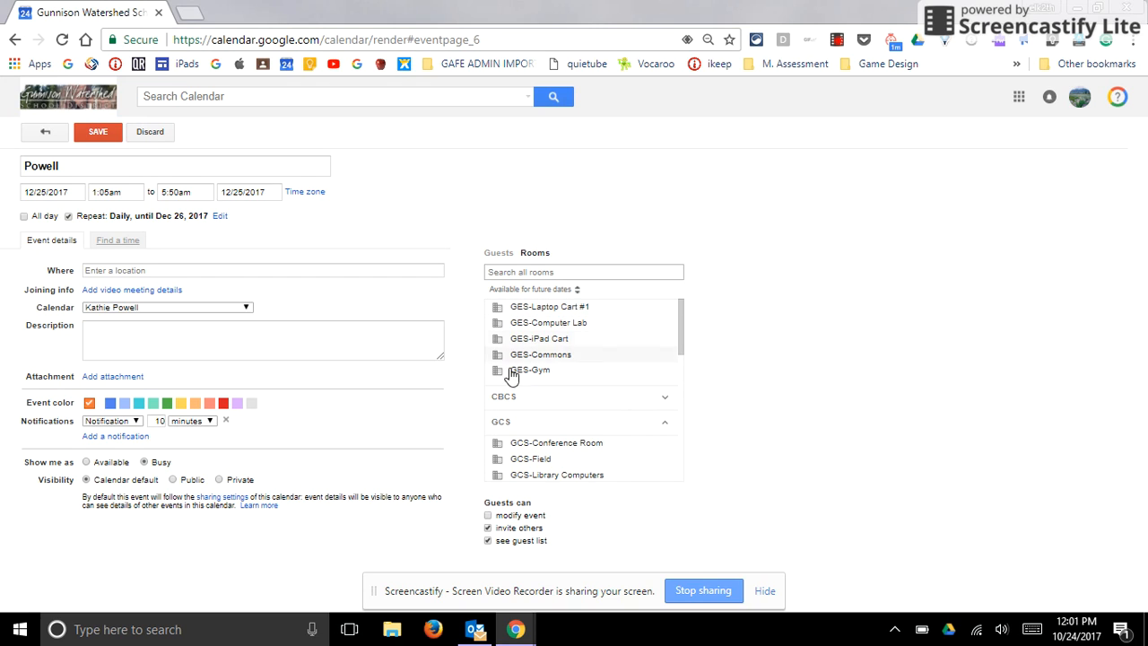
scroll(570, 413, down, 2)
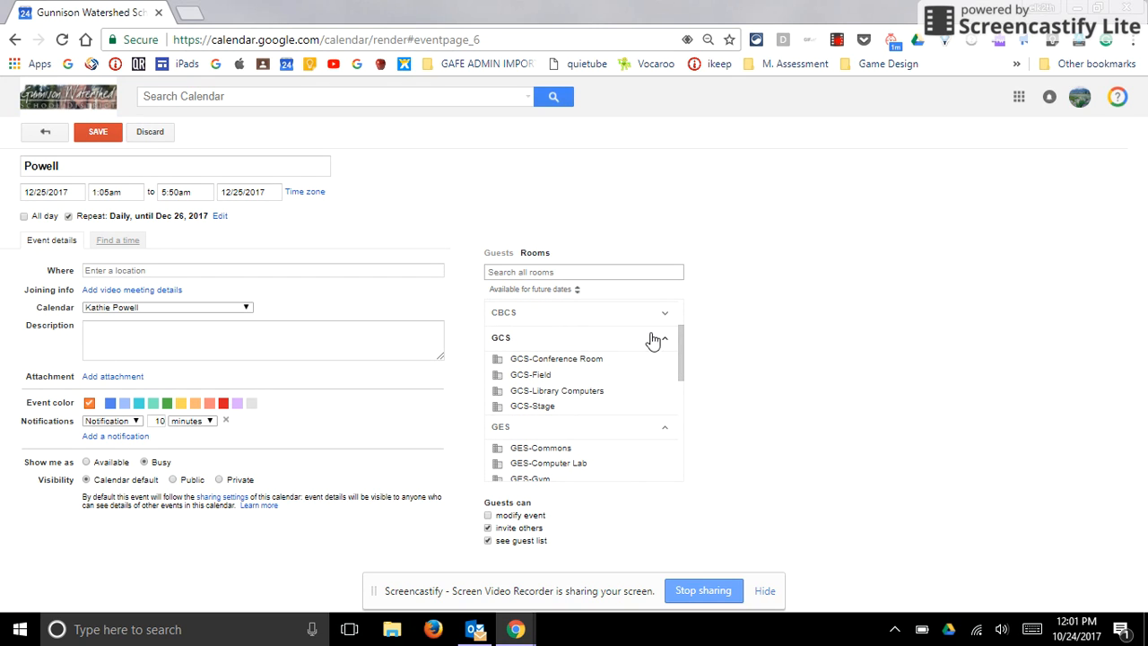
click(567, 361)
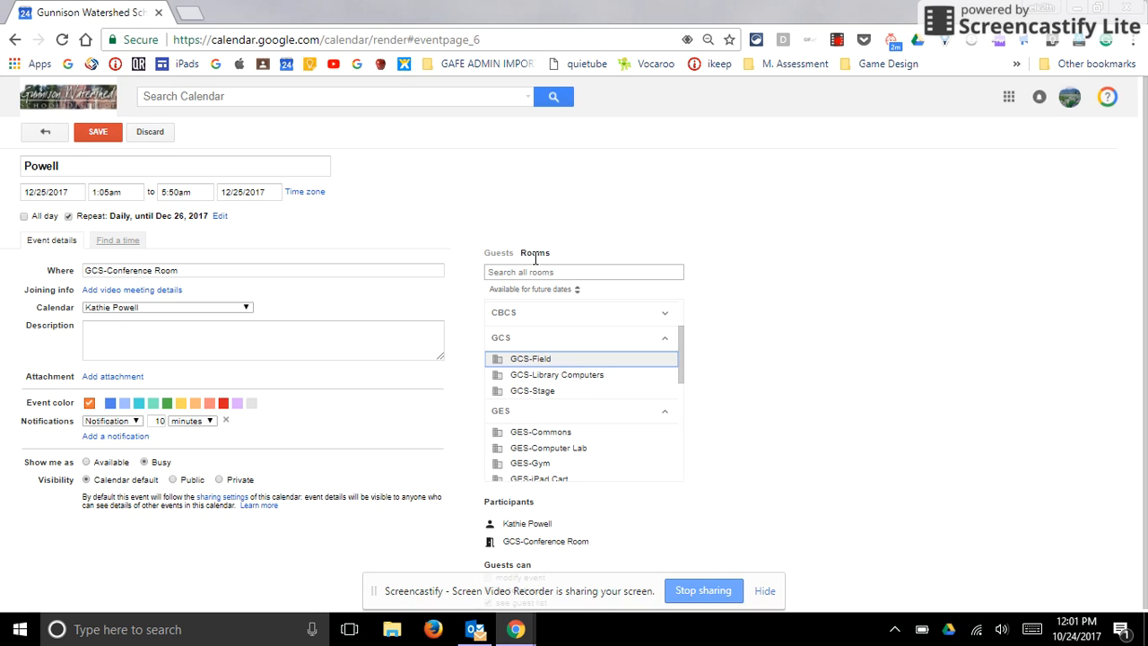
- Enter the event description "I will be setting up at 12:00 midnight and I need 50 chairs facing the stage."
click(99, 330)
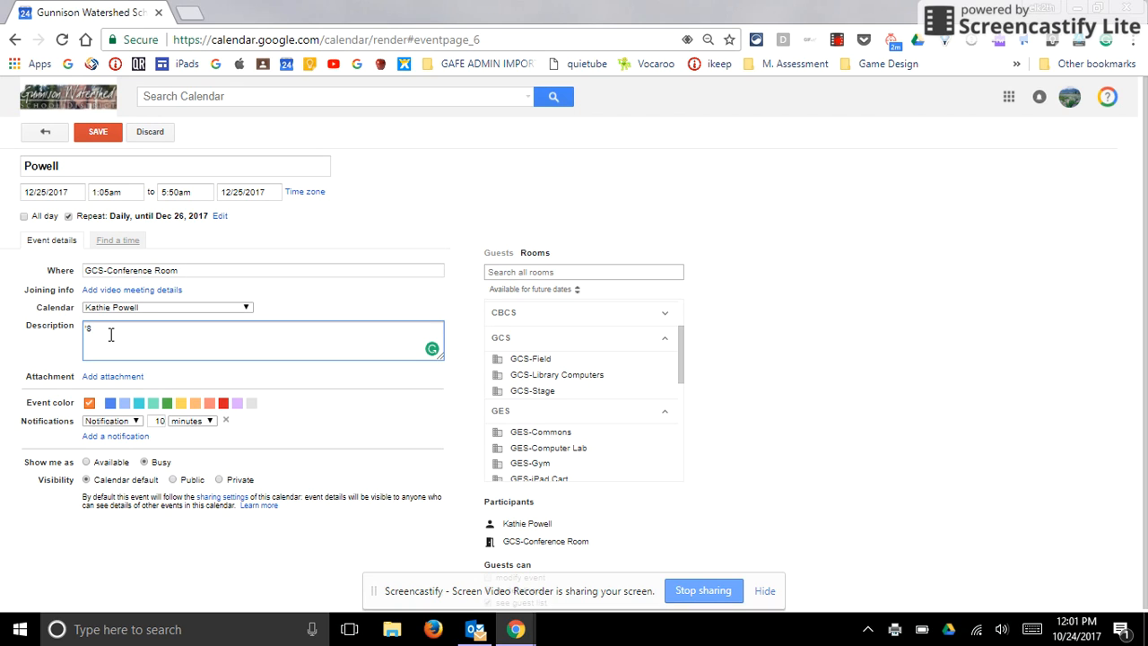
key(BackSpace)
key(BackSpace)
text(I)
key(BackSpace)
text(will be setting up at 12:00 midnight and I need 50 cha)
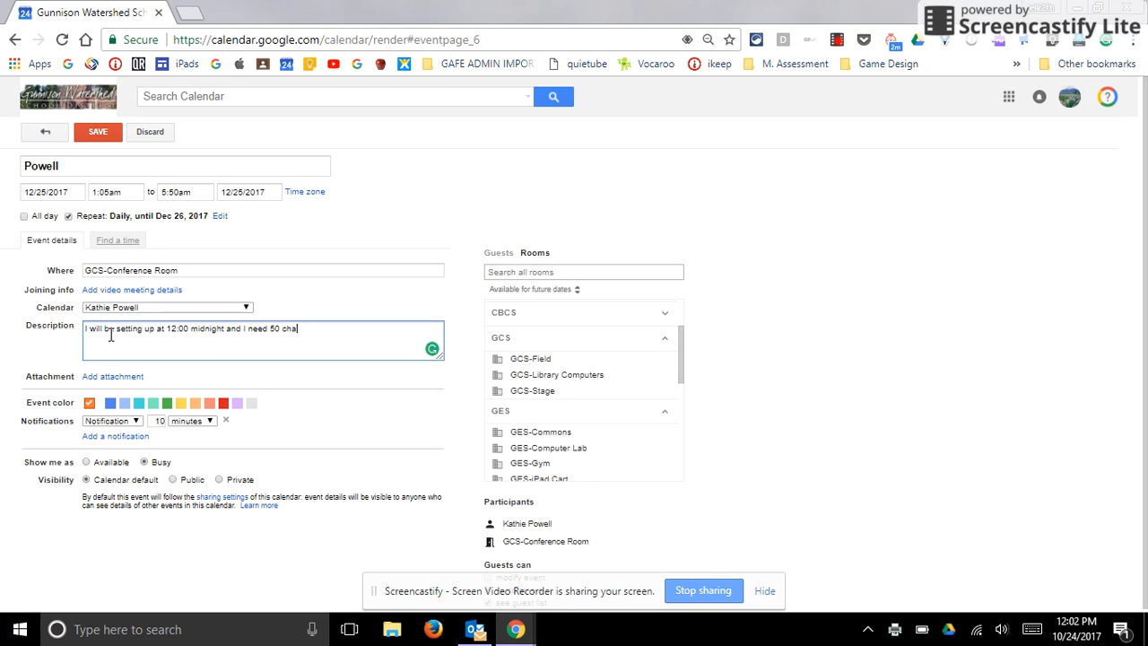
text(irs facing the stage.)
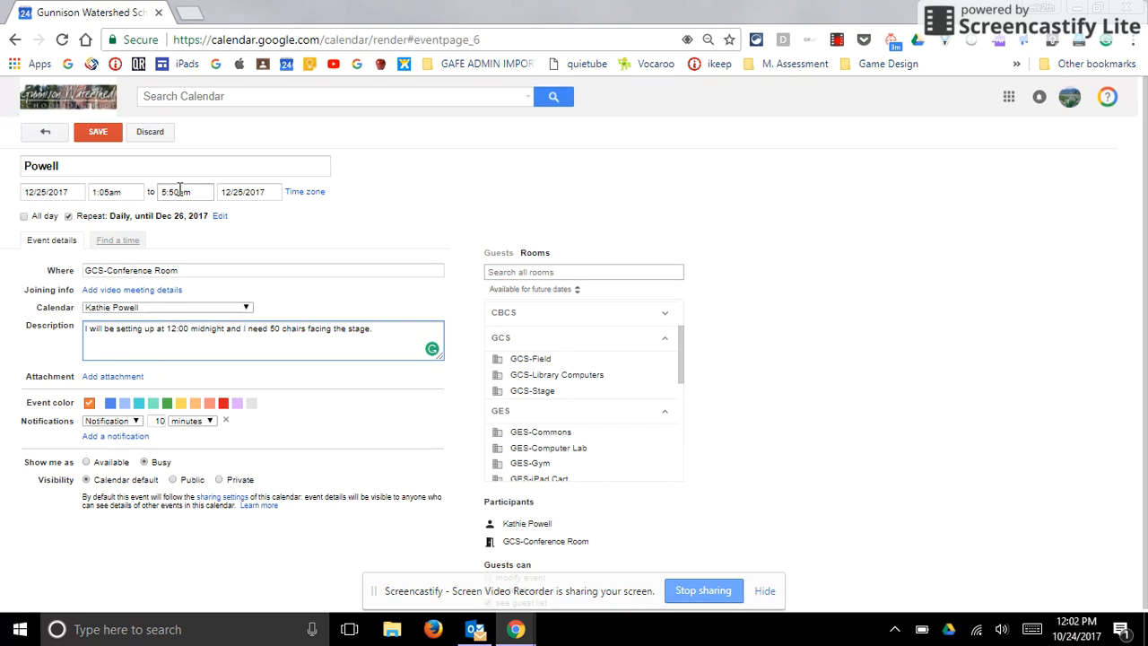
- Save the repeating event and show the GCS-Conference Room calendar in the December 2017 month view
click(102, 138)
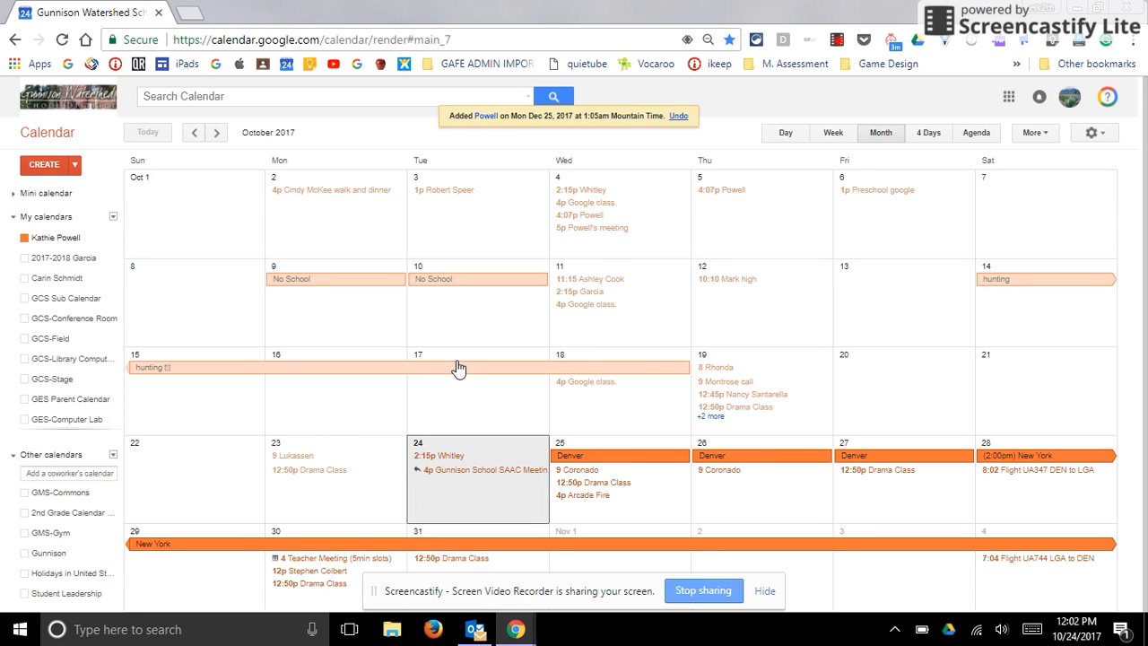
scroll(469, 408, down, 1)
scroll(469, 409, down, 1)
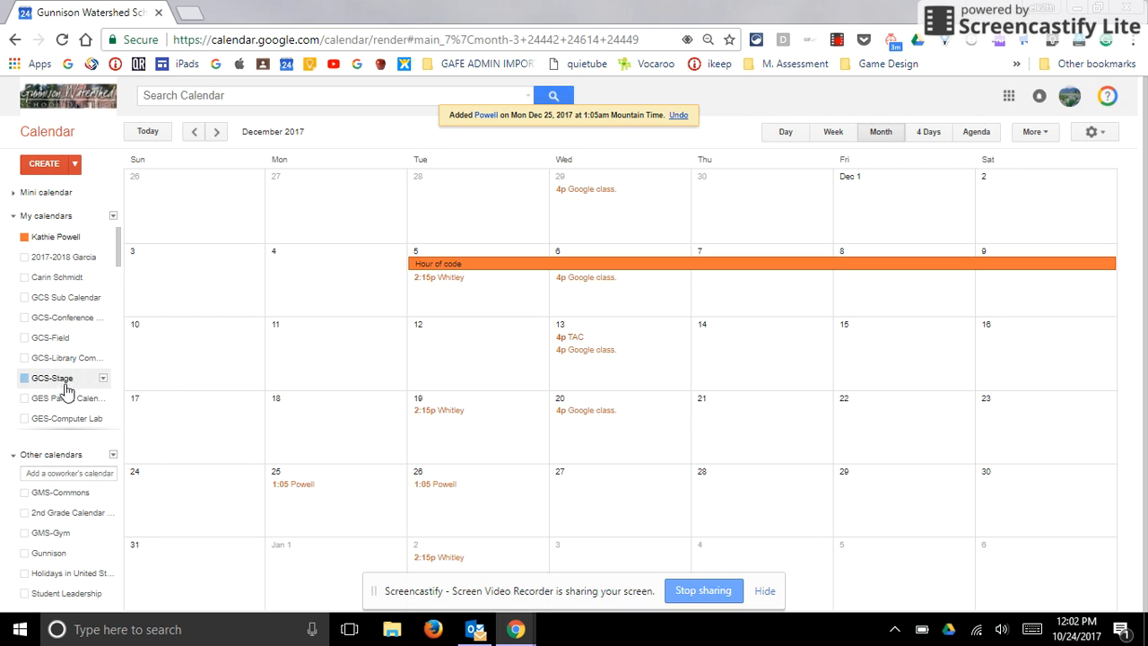
click(62, 321)
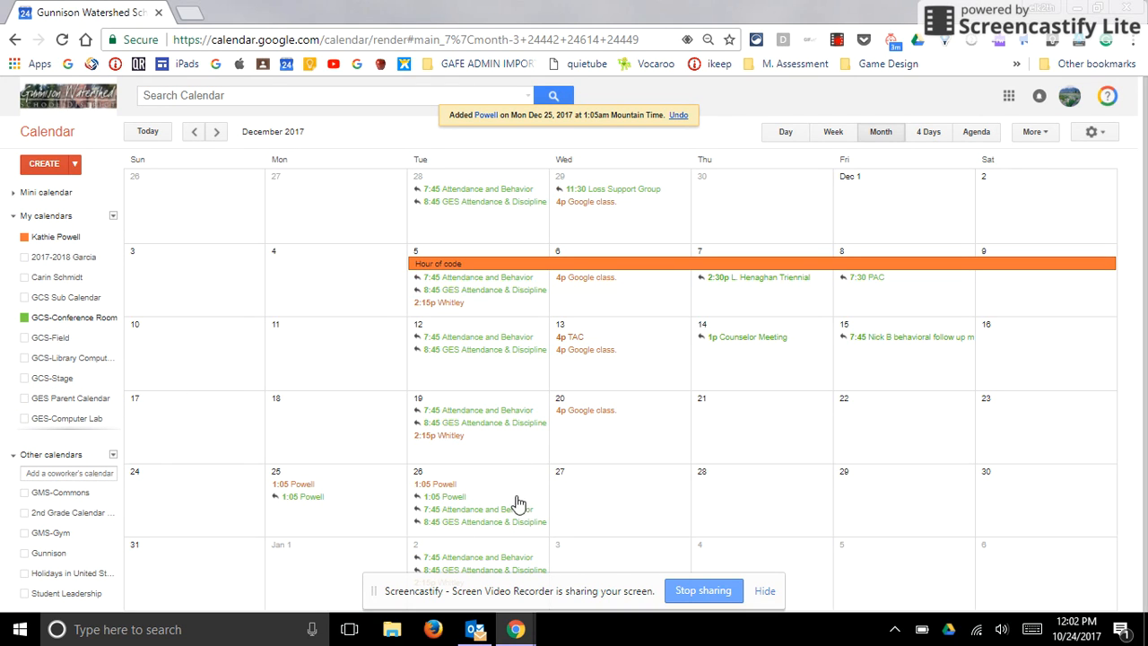
- View the details of the 1:05 booking on December 25 in the GCS-Conference Room calendar
scroll(516, 498, down, 1)
scroll(458, 403, up, 1)
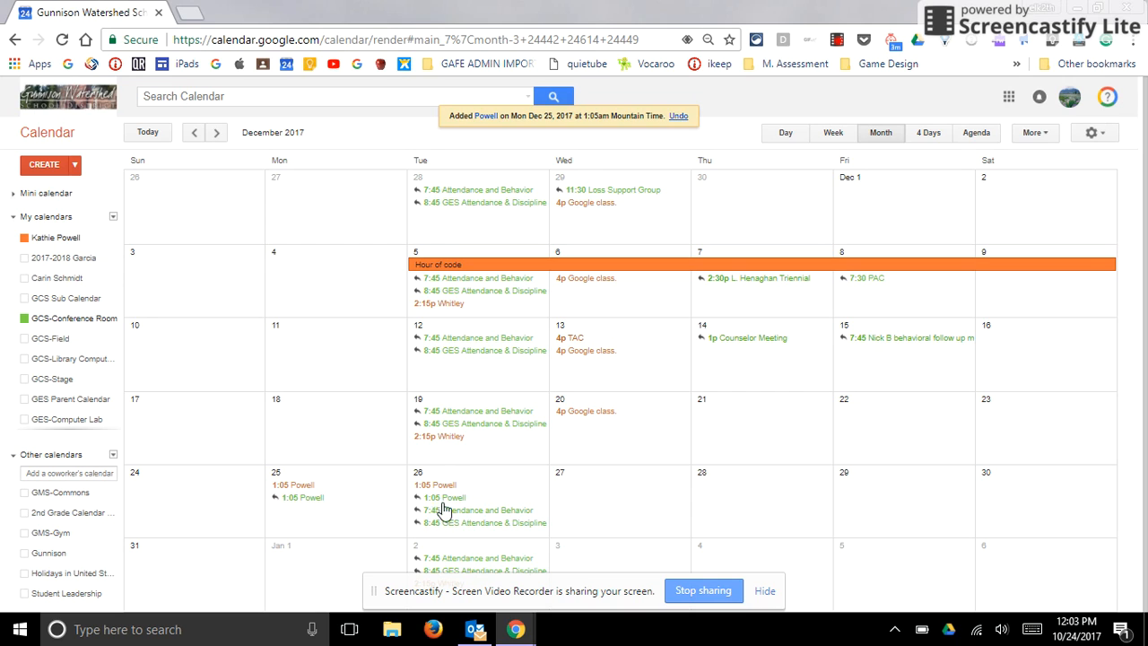
click(311, 499)
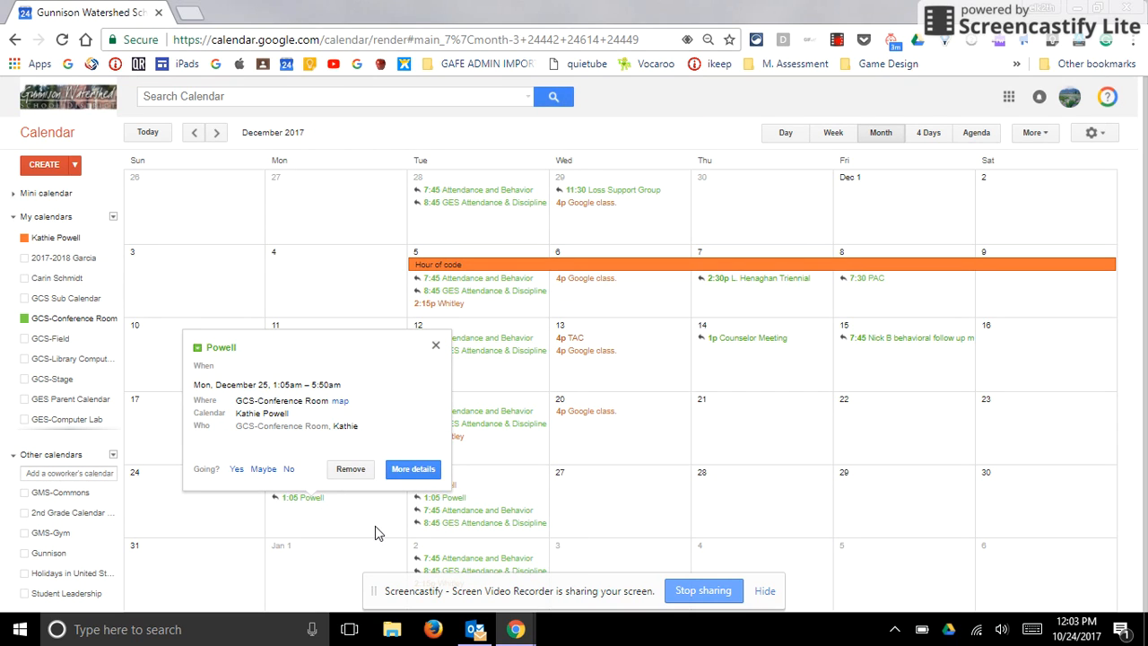
click(436, 346)
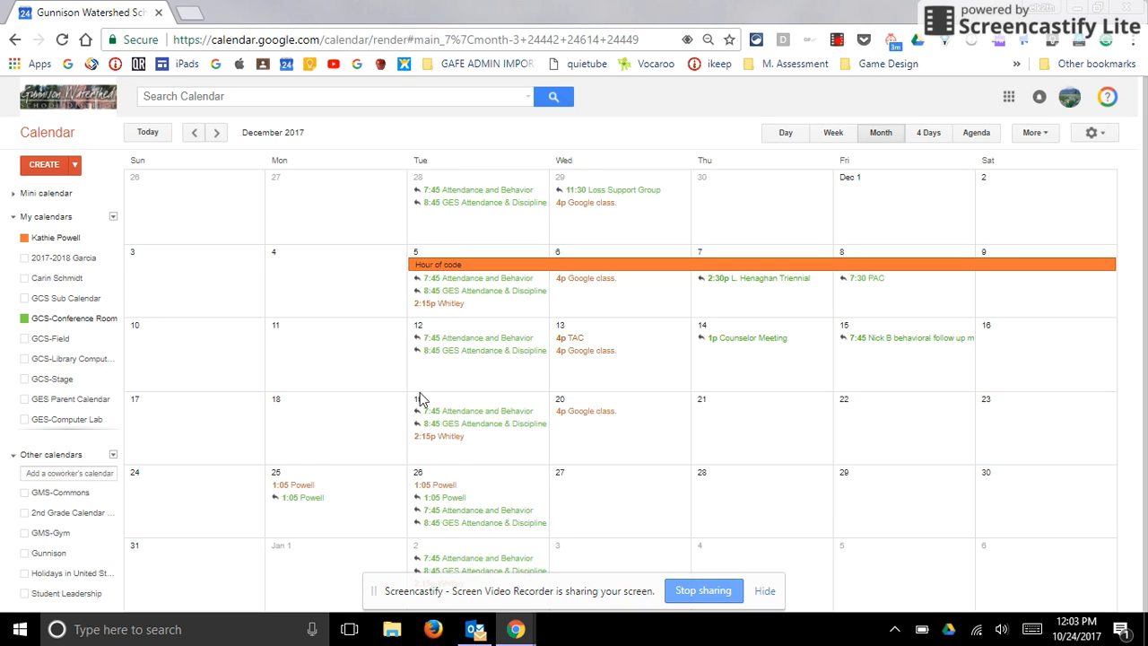
- Delete only the December 25 instance of the repeating 1:05 event from the personal calendar
click(298, 490)
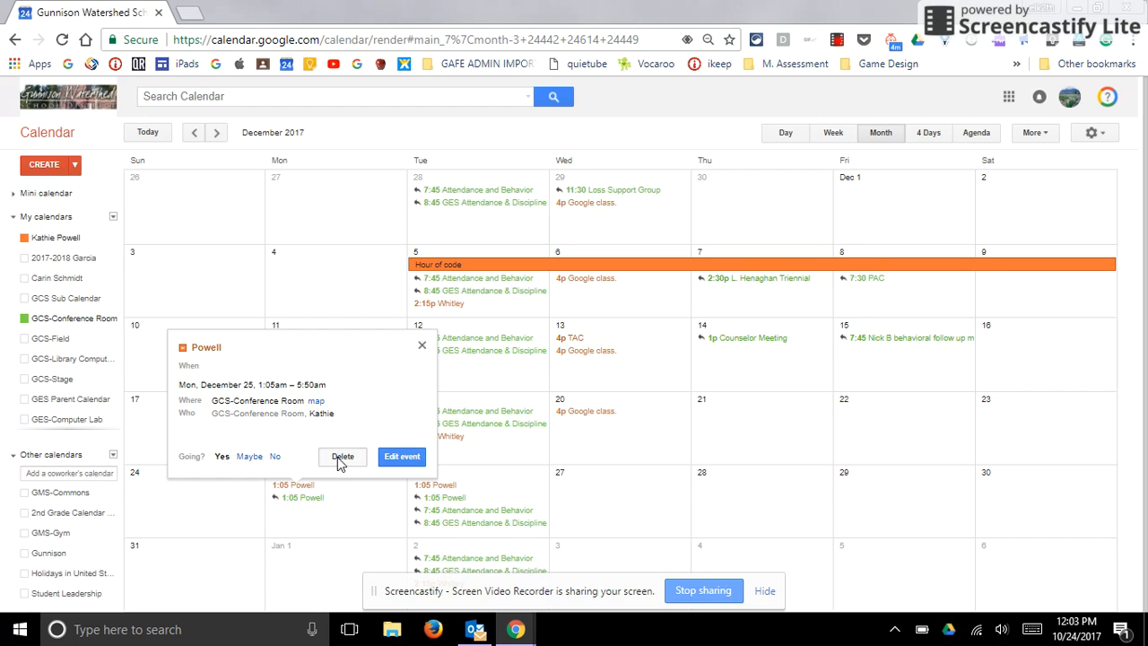
click(340, 459)
click(408, 334)
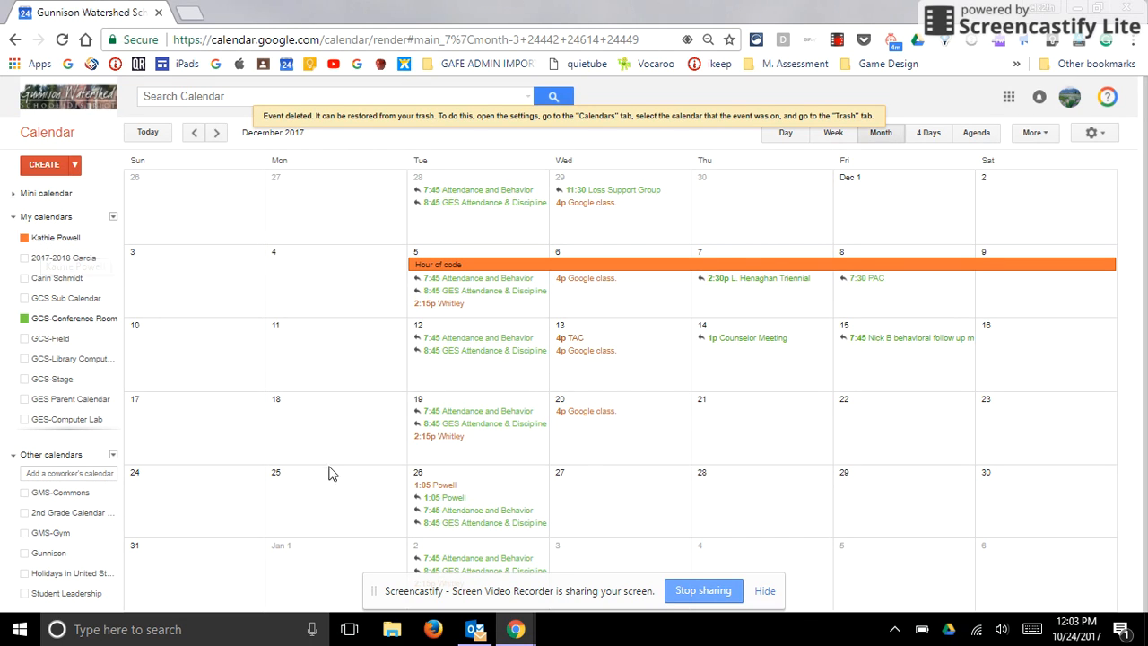
- Delete only the December 26 instance of the repeating 1:05 event from the personal calendar
click(440, 487)
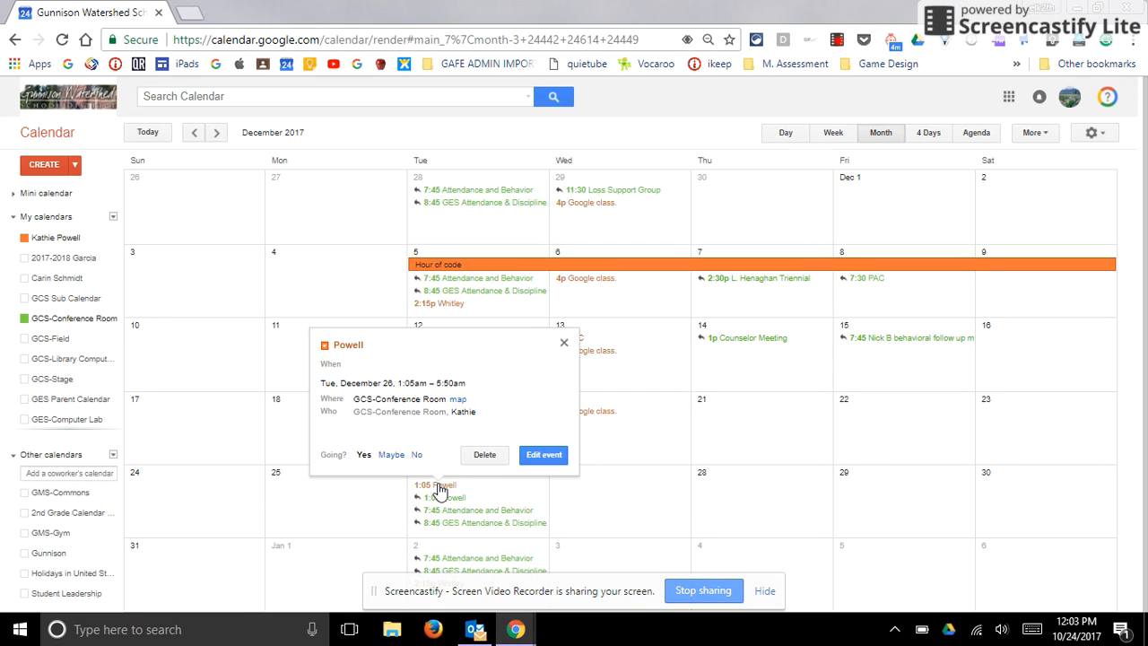
click(564, 343)
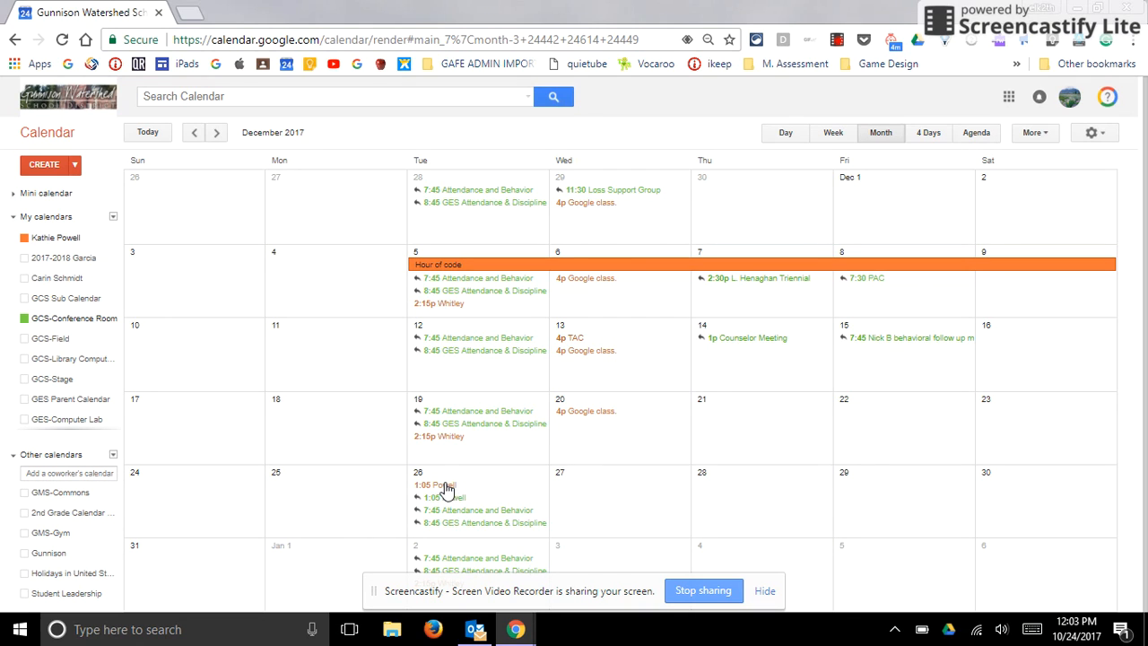
click(446, 489)
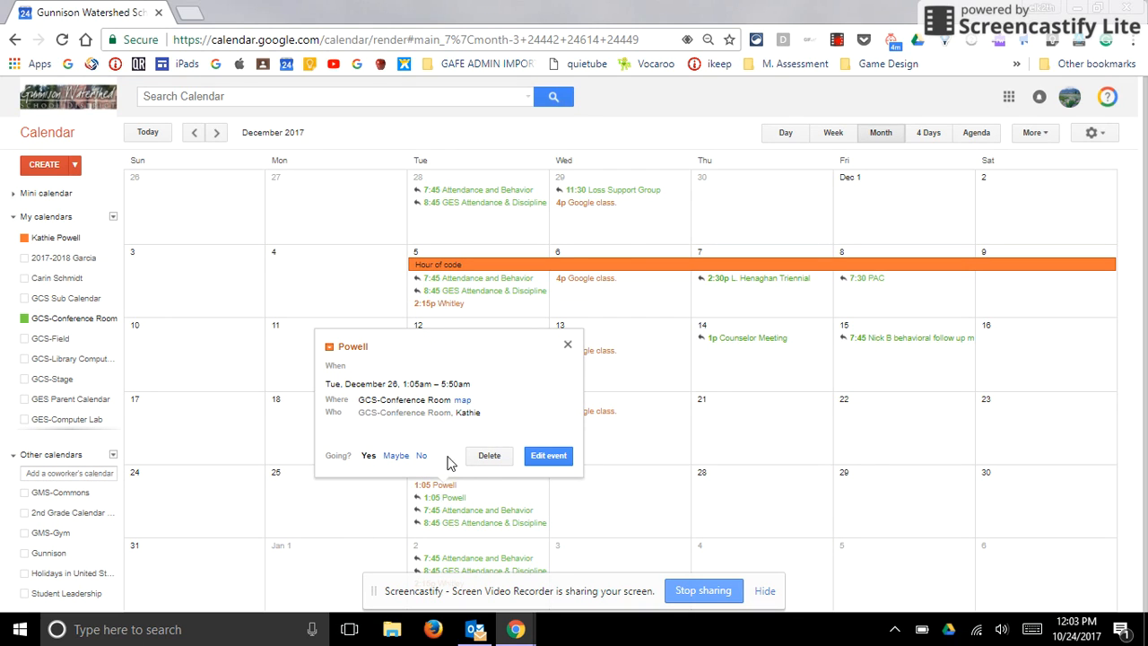
click(489, 455)
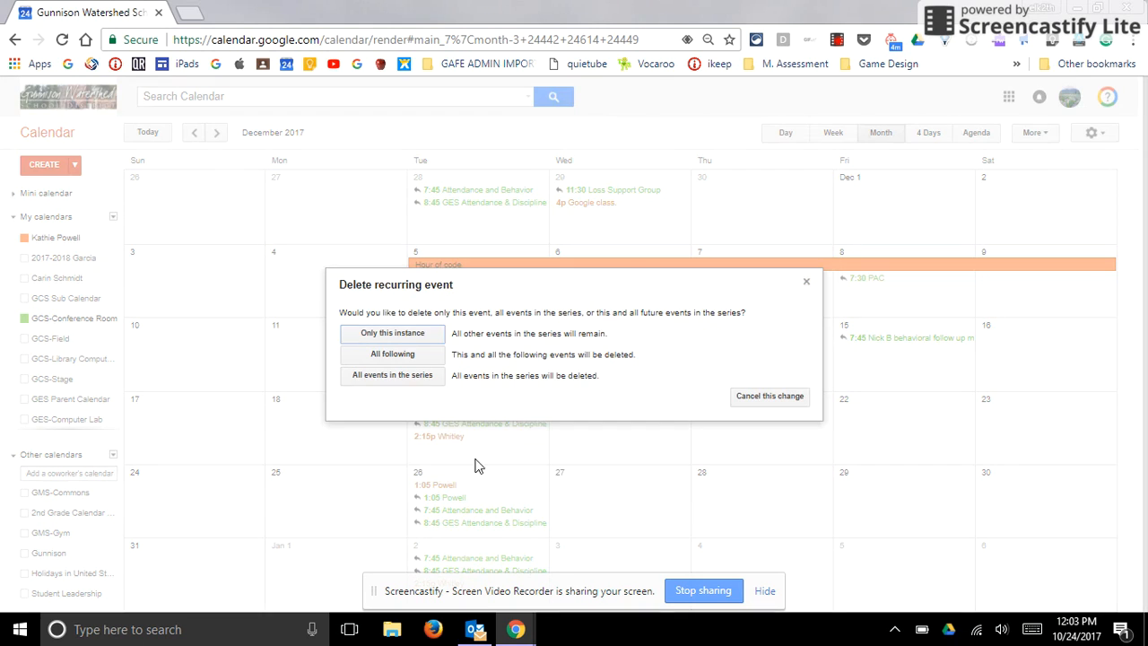
click(404, 333)
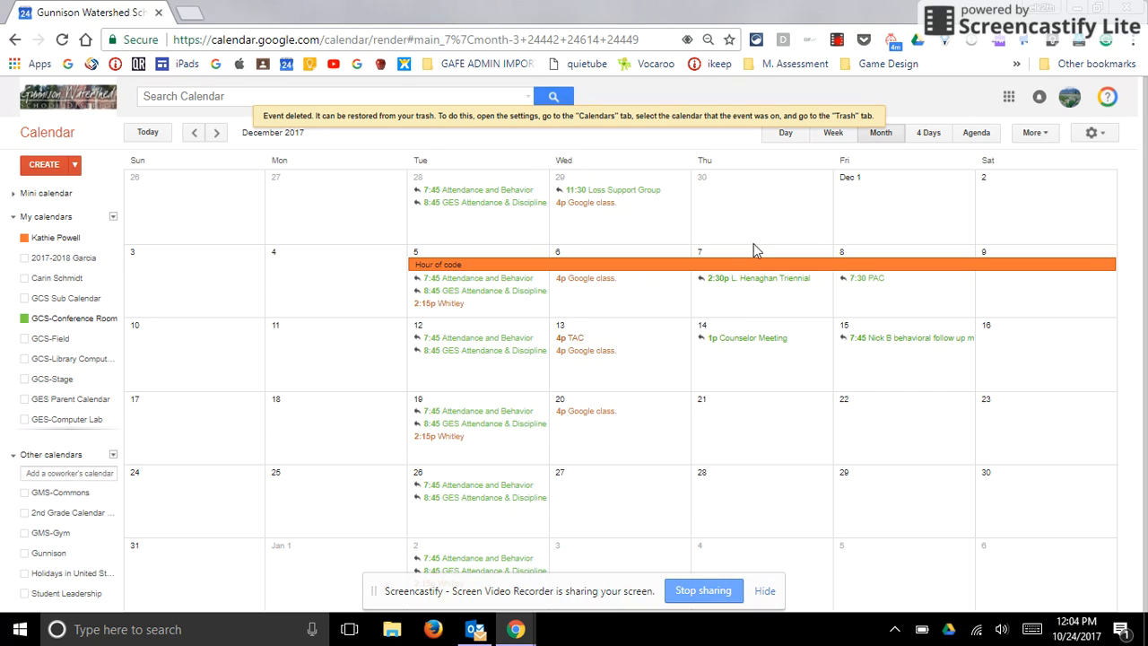
- Review the November and December conference room bookings, including the details of the Attendance and Behavior event on December 26
scroll(761, 239, up, 1)
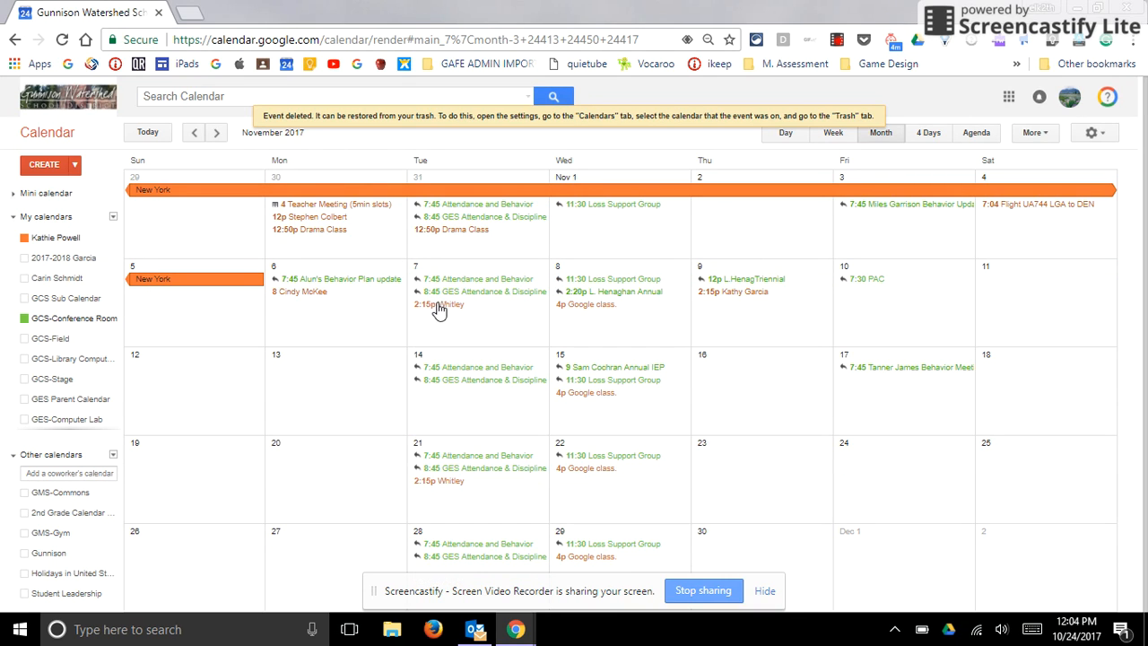
scroll(570, 315, down, 1)
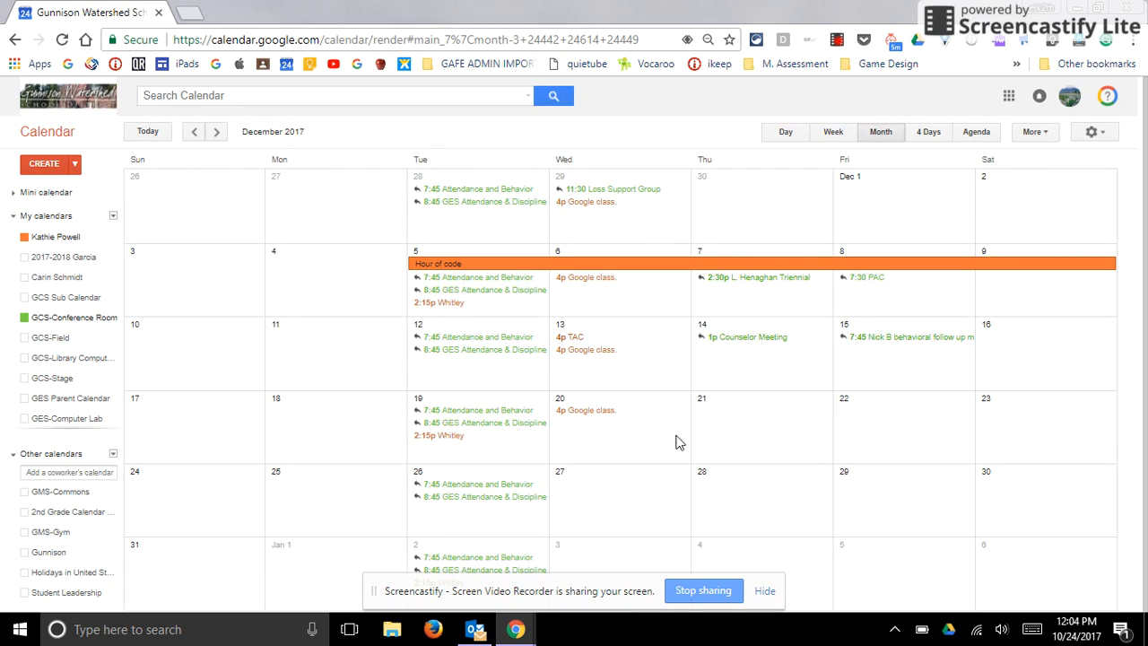
scroll(189, 337, up, 1)
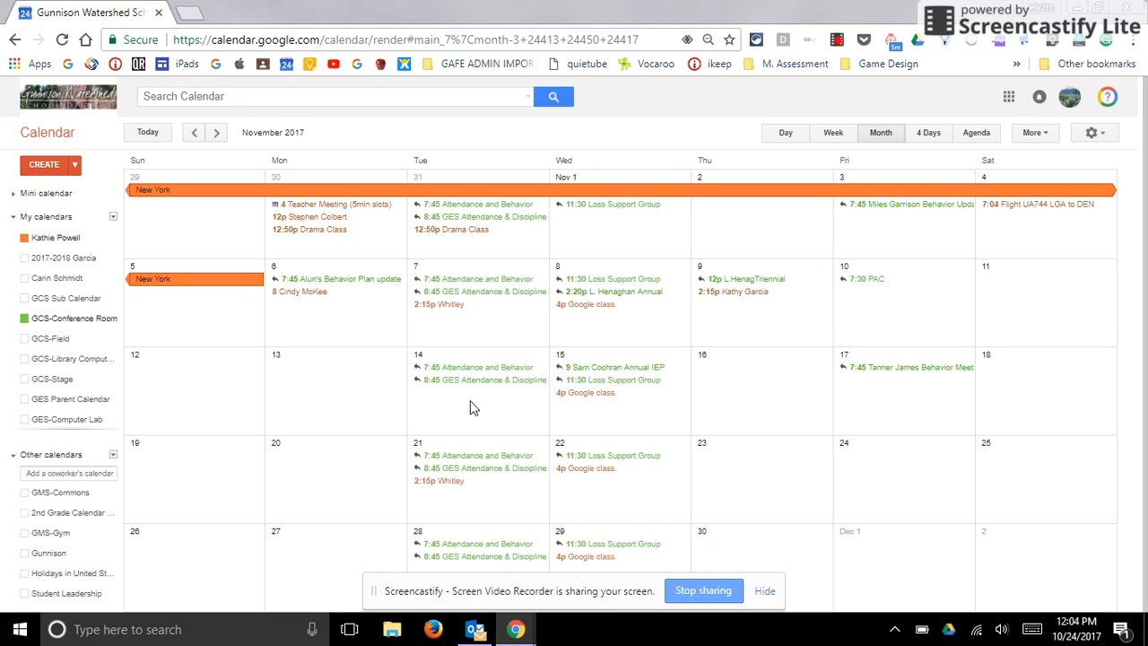
scroll(494, 413, down, 1)
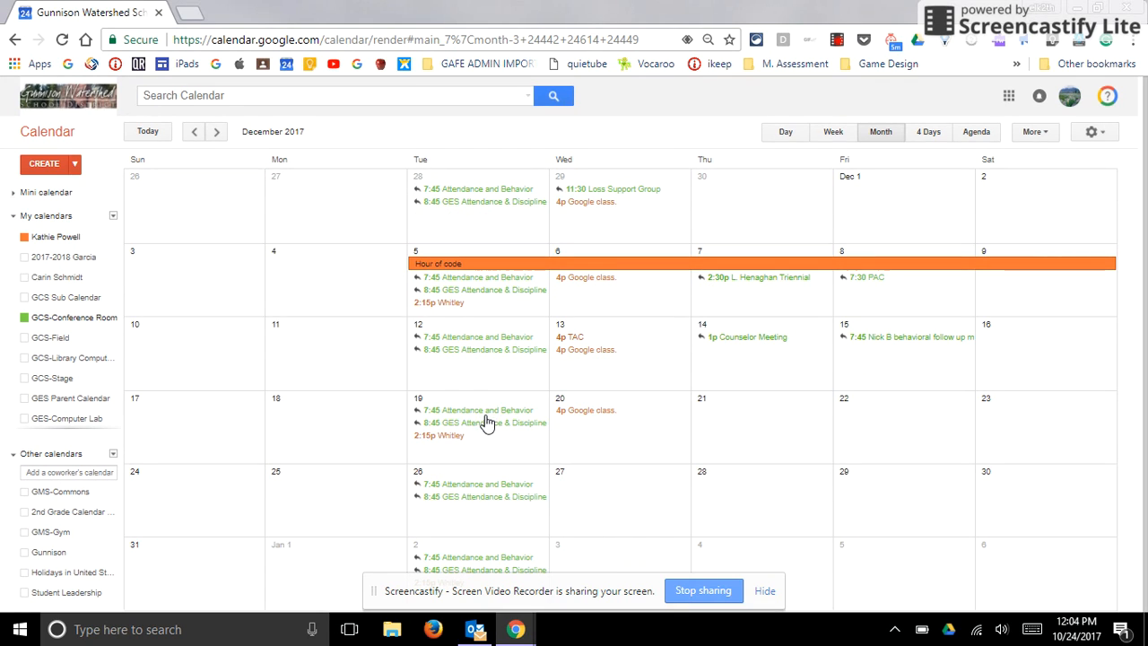
click(468, 488)
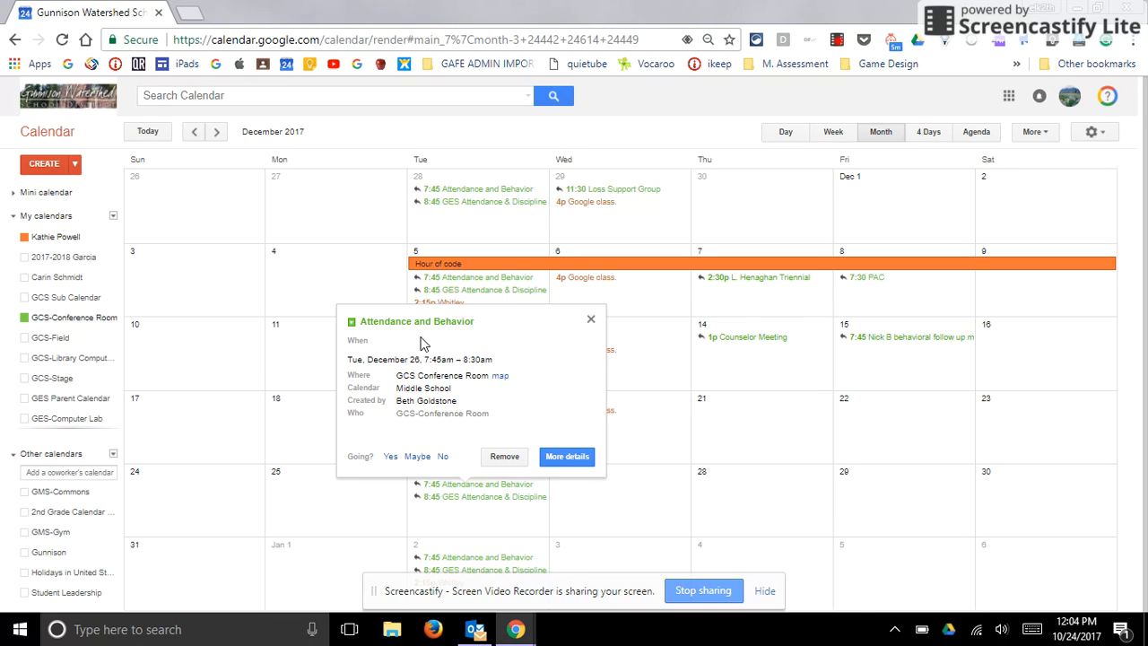
click(591, 321)
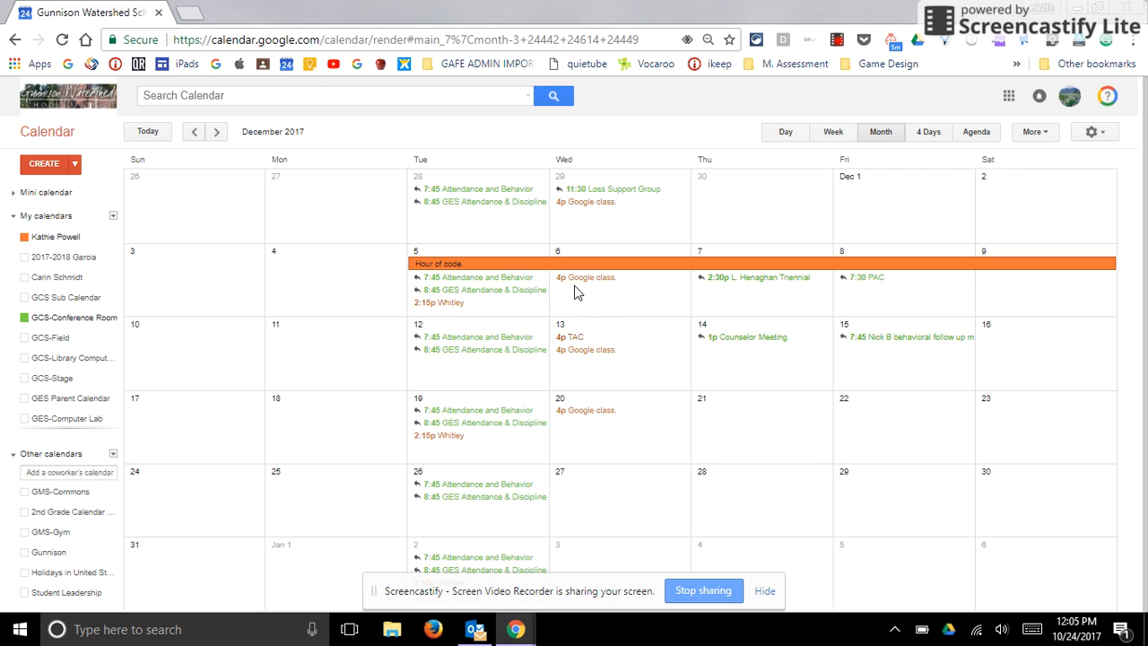
- Show the GCS-Field and GES-Computer Lab calendars in the November 2017 month view
key(k)
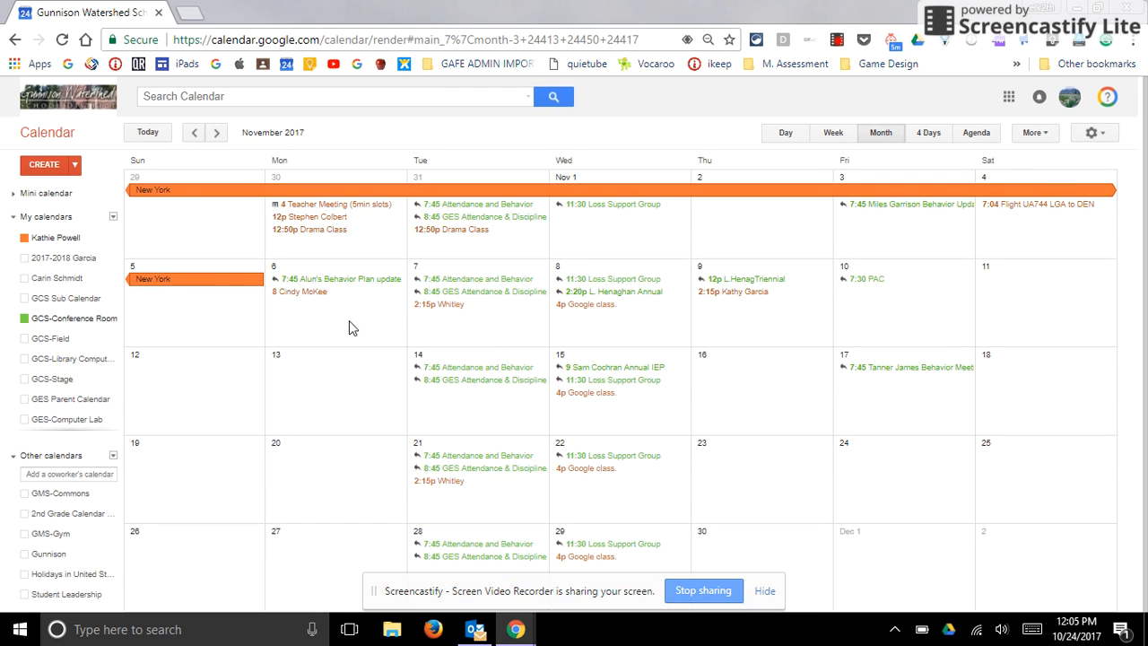
click(54, 343)
scroll(52, 376, down, 2)
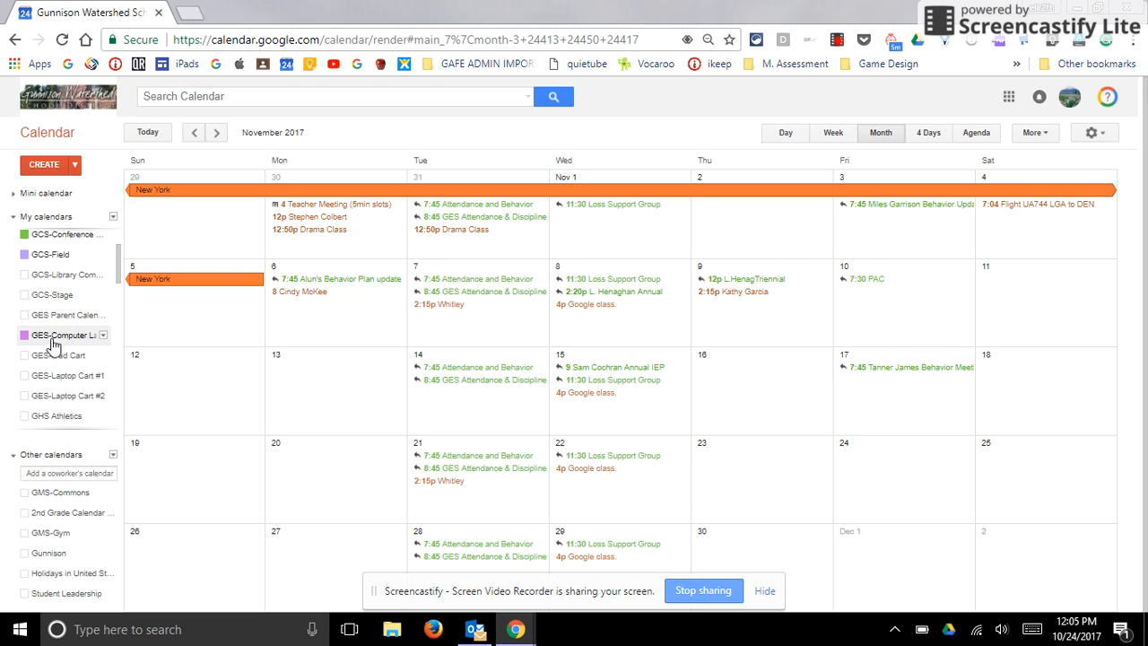
click(53, 335)
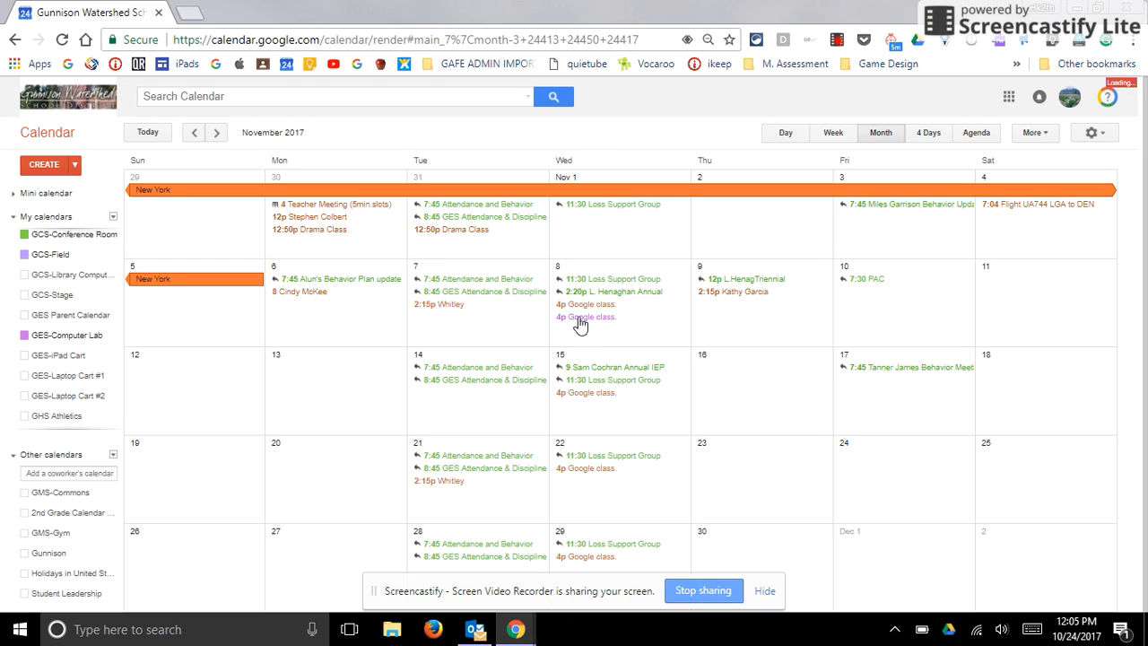
- View the details of the November 8 Google class event on the GES-Computer Lab calendar and on the personal calendar
click(586, 320)
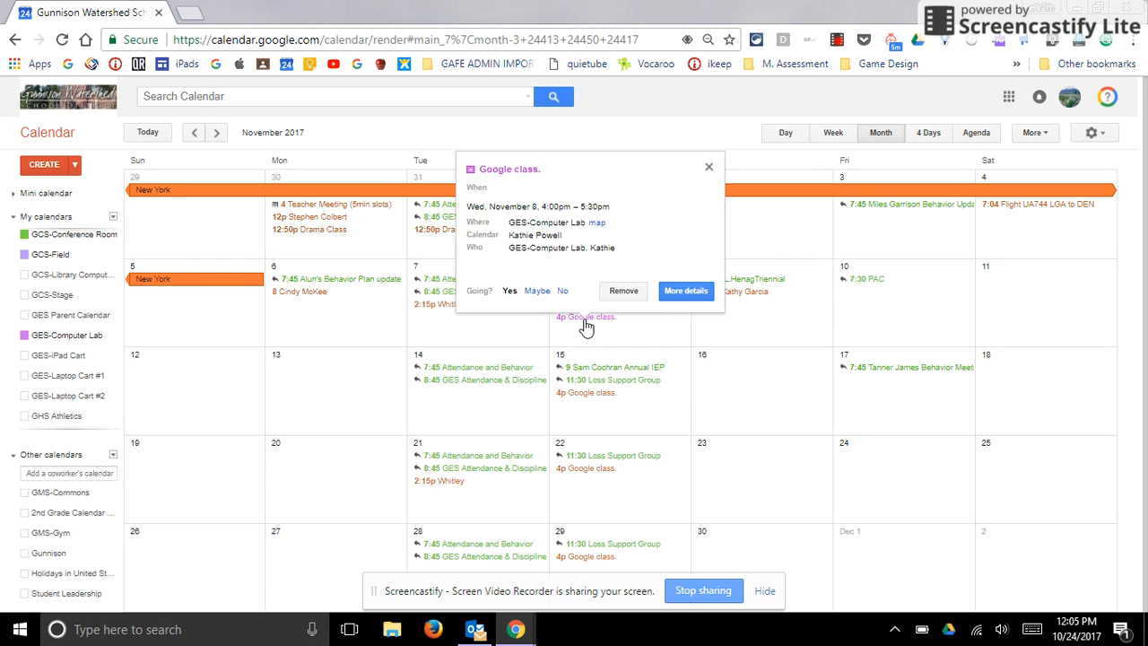
click(710, 169)
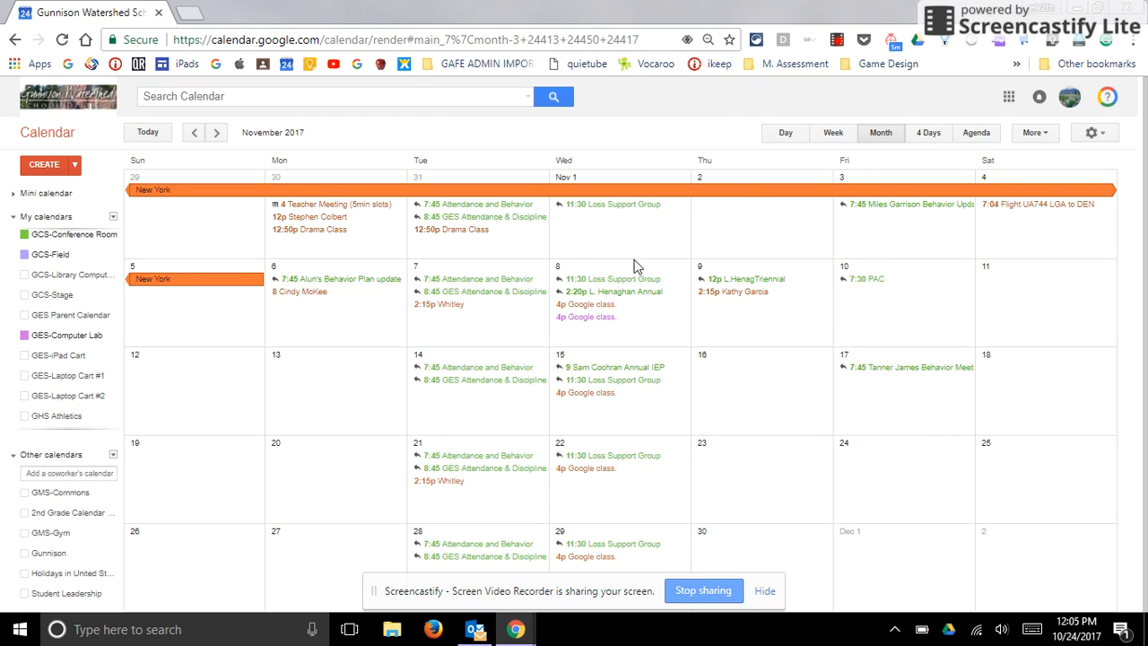
click(596, 305)
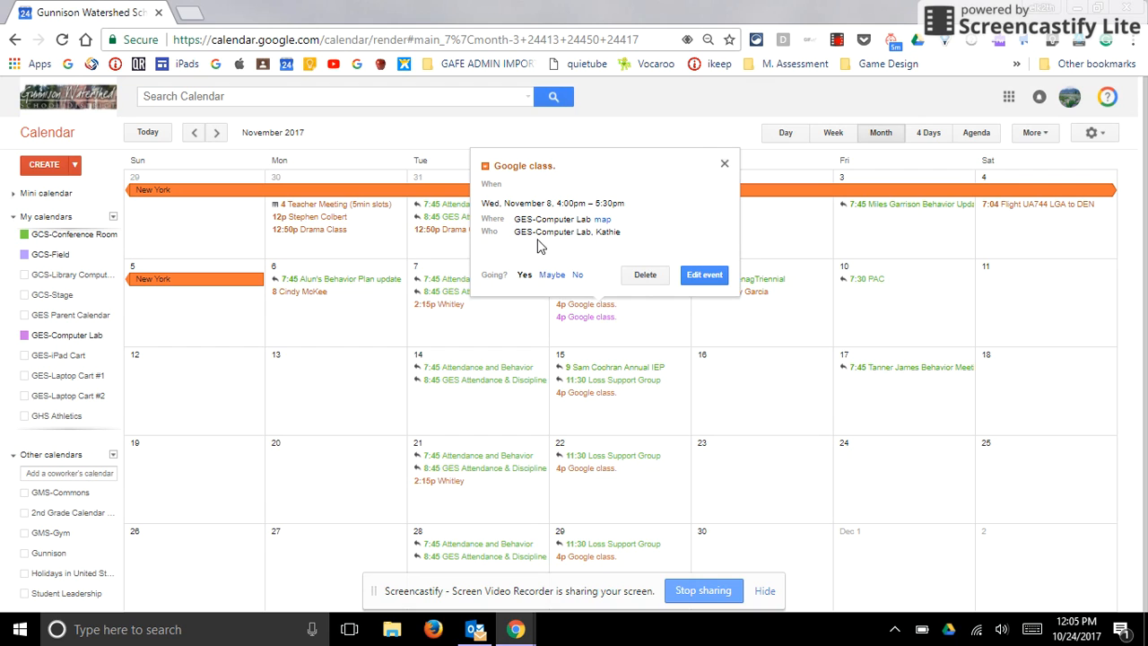